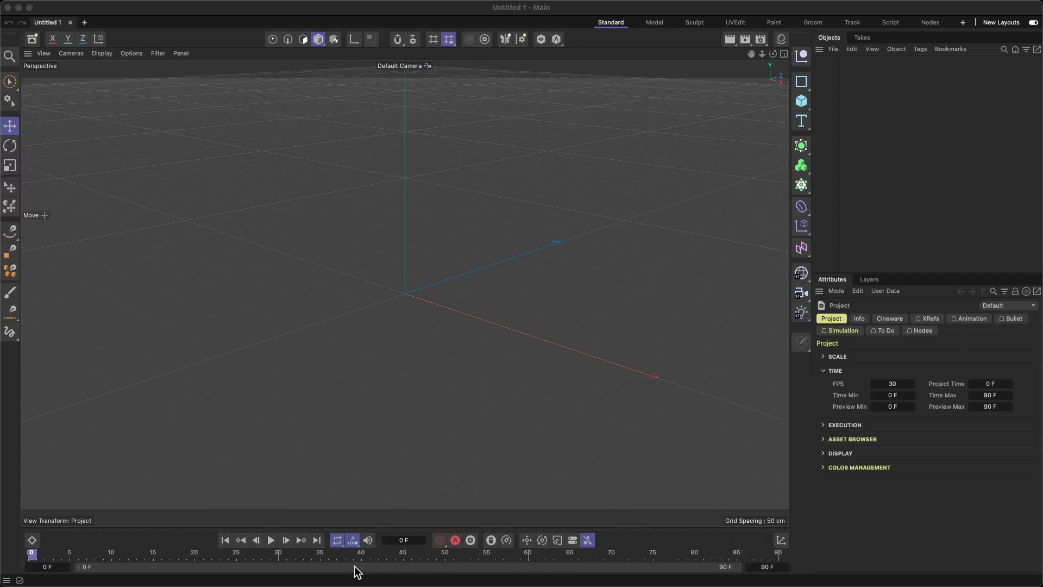
# - Bring the Cinema 4D window with the empty Untitled 1 project into focus
pyautogui.click(304, 570)
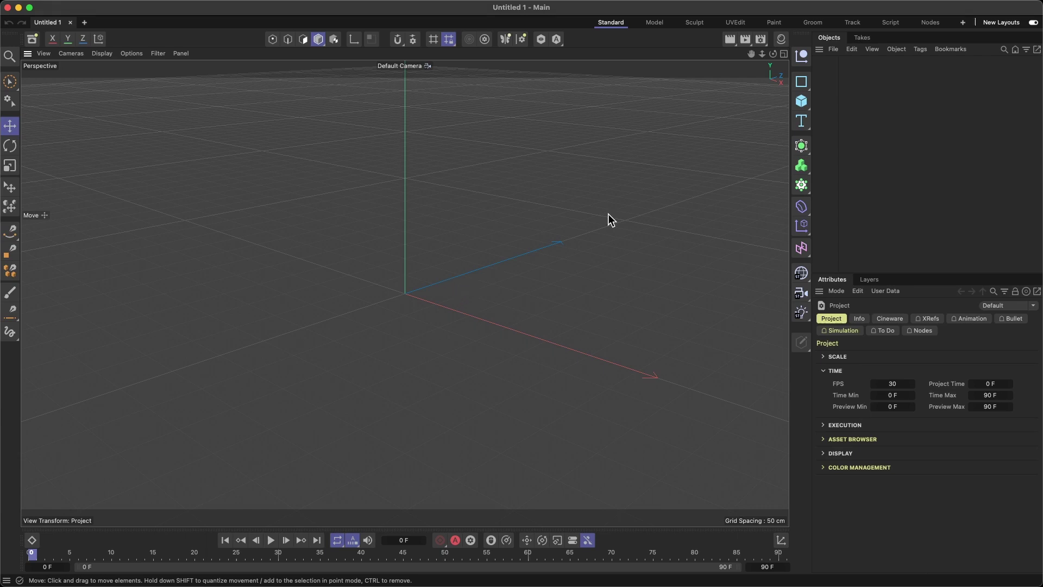
# - Add a 200 cm cube and raise it to about 102.6 cm on Y in the four-view Front view
pyautogui.click(801, 100)
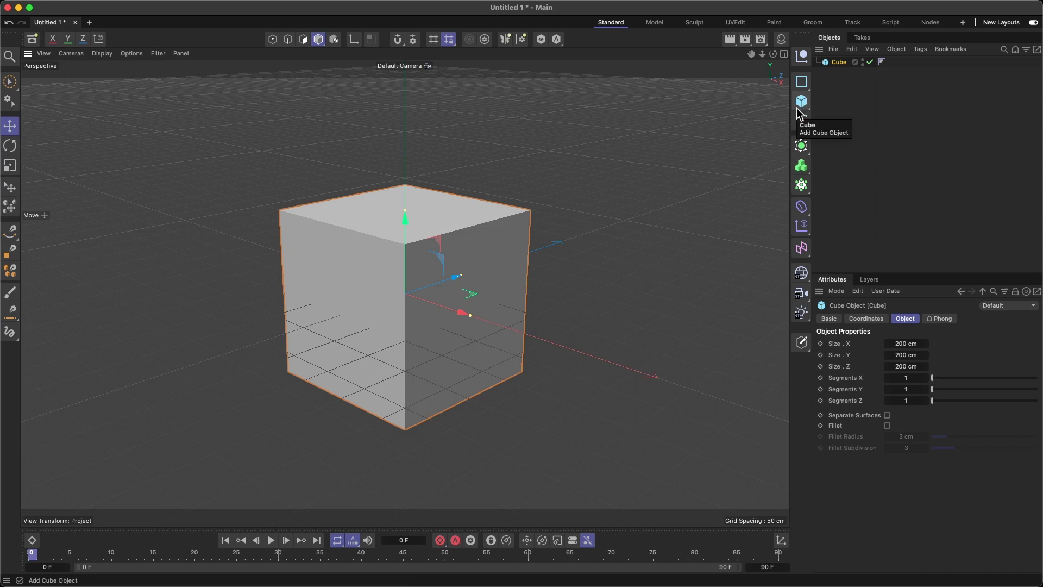
pyautogui.keyDown('alt'); pyautogui.moveTo(582, 334); pyautogui.dragTo(612, 339); pyautogui.keyUp('alt')
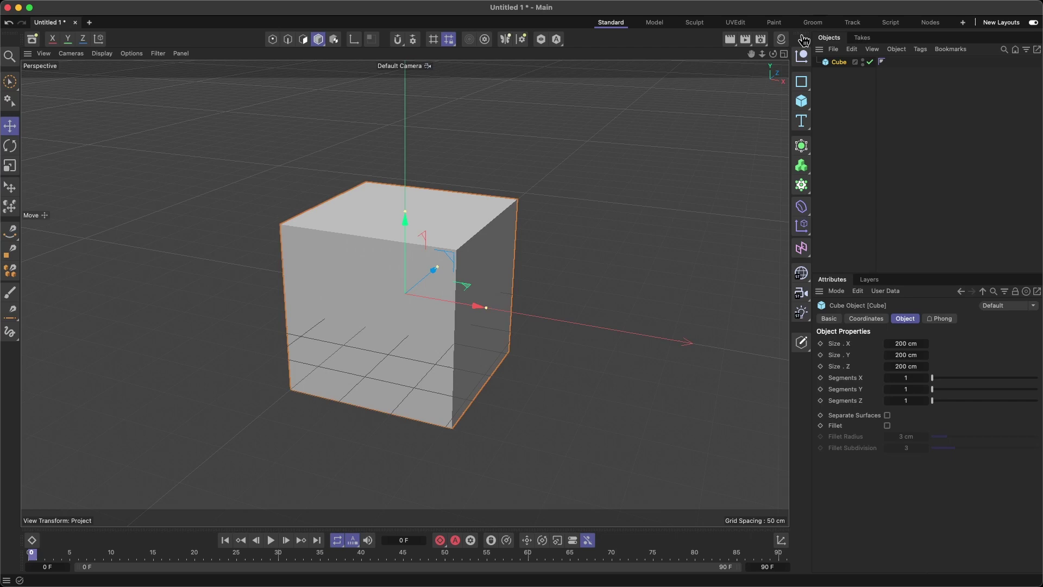
pyautogui.click(784, 53)
pyautogui.scroll(4, 548, 383)
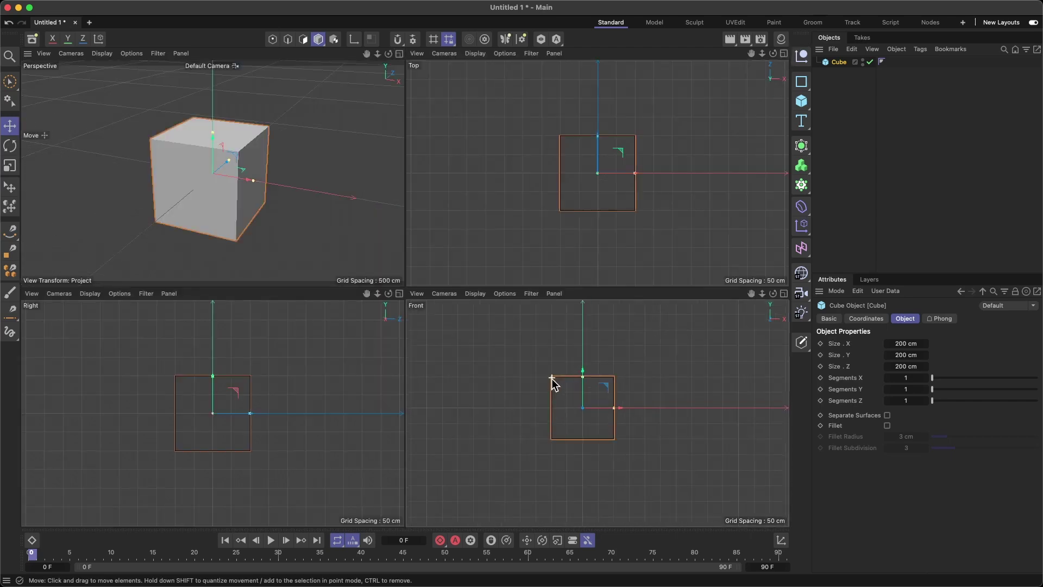
pyautogui.moveTo(596, 391); pyautogui.dragTo(602, 338)
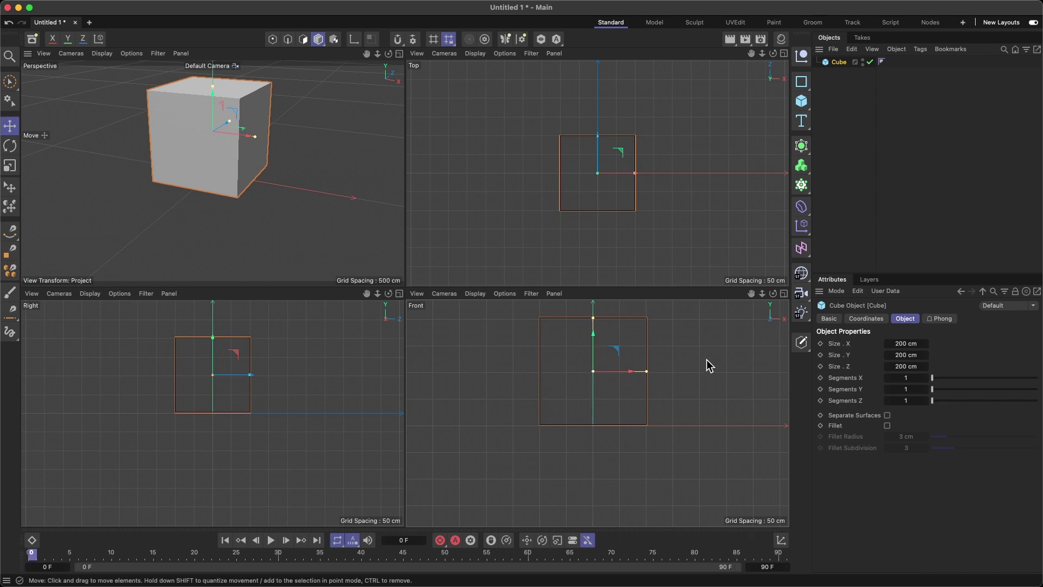
pyautogui.keyDown('alt'); pyautogui.moveTo(706, 364); pyautogui.dragTo(679, 350); pyautogui.keyUp('alt')
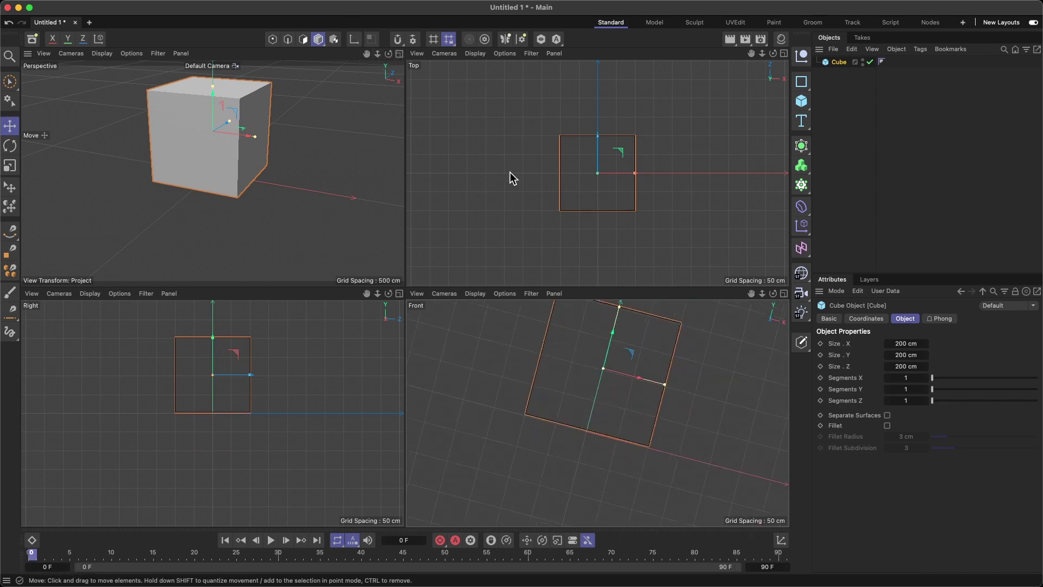
# - Return to the single Perspective view and orbit to face the cube's front
pyautogui.click(399, 53)
pyautogui.keyDown('alt'); pyautogui.moveTo(380, 226); pyautogui.dragTo(579, 260); pyautogui.keyUp('alt')
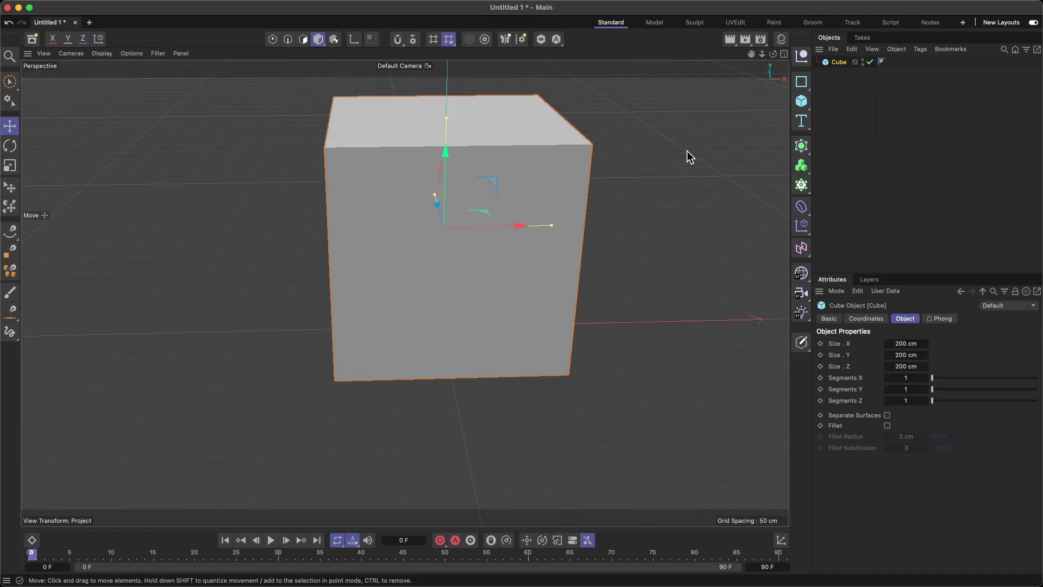
pyautogui.scroll(-2, 690, 156)
pyautogui.keyDown('alt'); pyautogui.moveTo(403, 291); pyautogui.dragTo(514, 148); pyautogui.keyUp('alt')
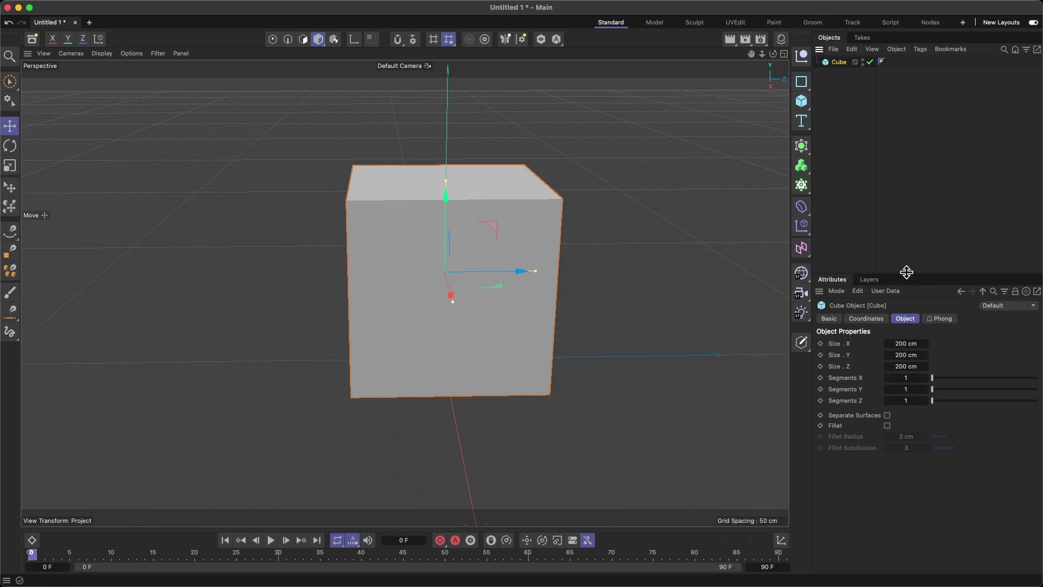
# - Keyframe the cube's pitch and bank rotation at frame 0, then at raised values at frame 90
pyautogui.click(867, 319)
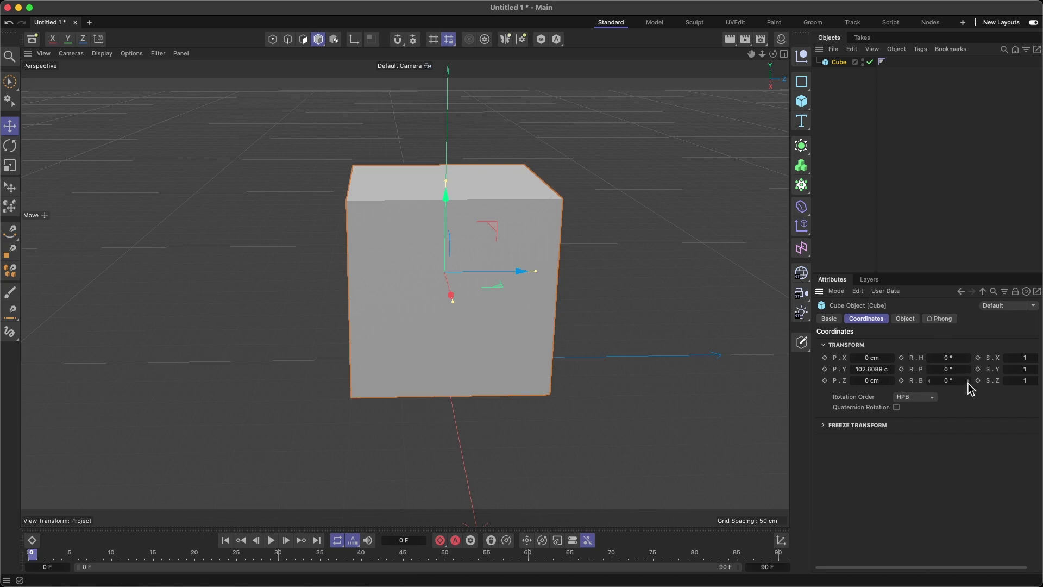
pyautogui.moveTo(971, 388); pyautogui.dragTo(901, 369)
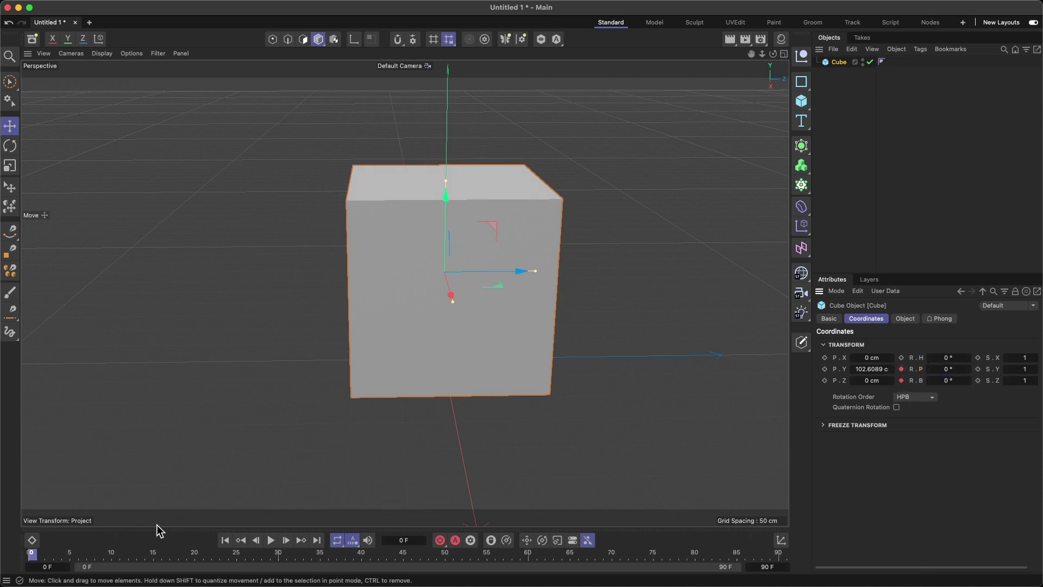
pyautogui.moveTo(32, 557); pyautogui.dragTo(803, 557)
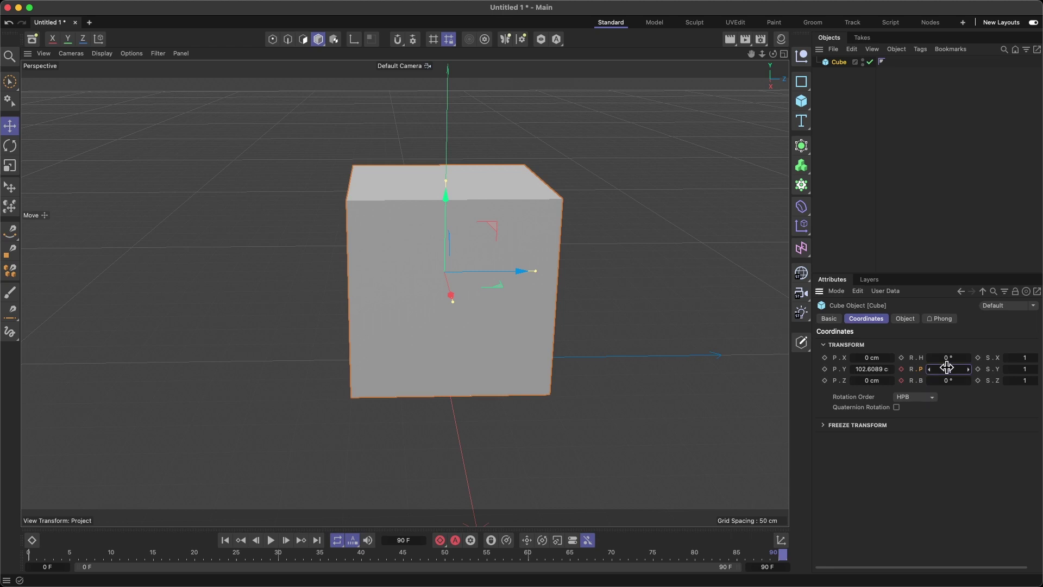
pyautogui.press('Tab')
# - Play the 90-frame rotation, stop it, and rewind to frame 0
pyautogui.click(271, 540)
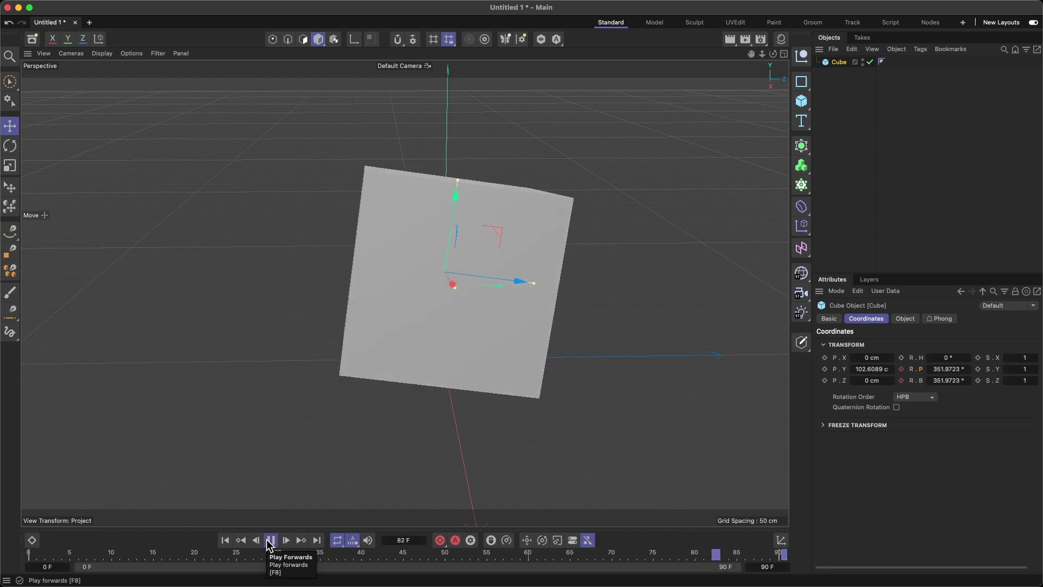
pyautogui.click(271, 541)
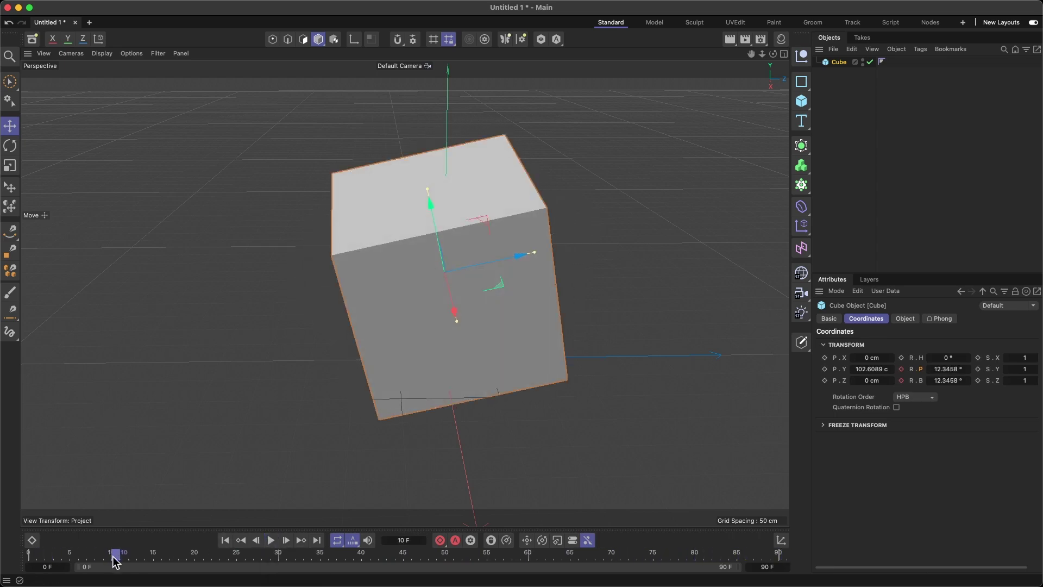
pyautogui.moveTo(115, 562); pyautogui.dragTo(32, 560)
# - Open the F-Curve timeline and play the animation, pausing at frame 62
pyautogui.moveTo(442, 5)
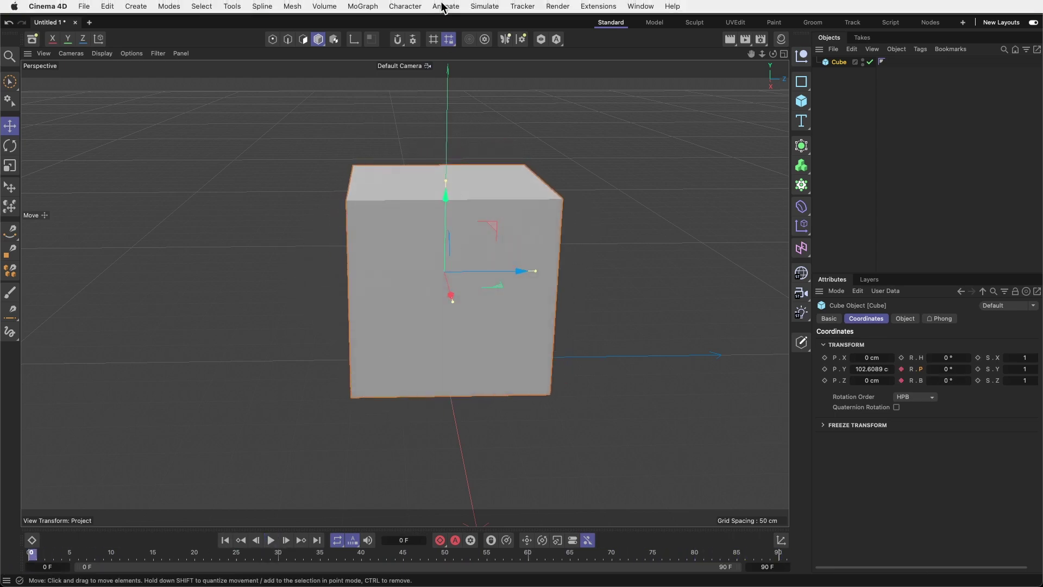
pyautogui.click(637, 6)
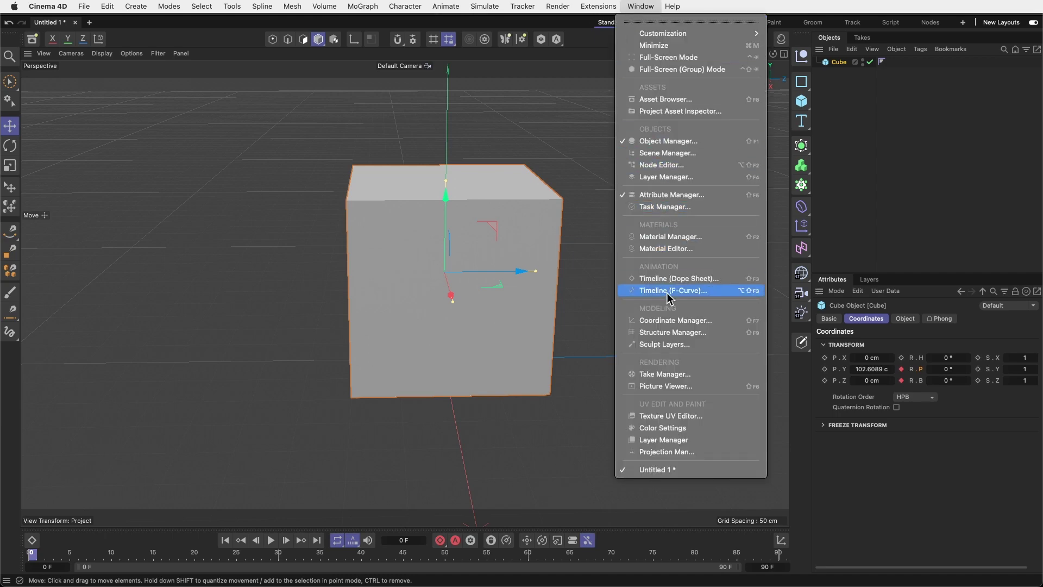
pyautogui.click(706, 291)
pyautogui.moveTo(761, 282); pyautogui.dragTo(719, 90)
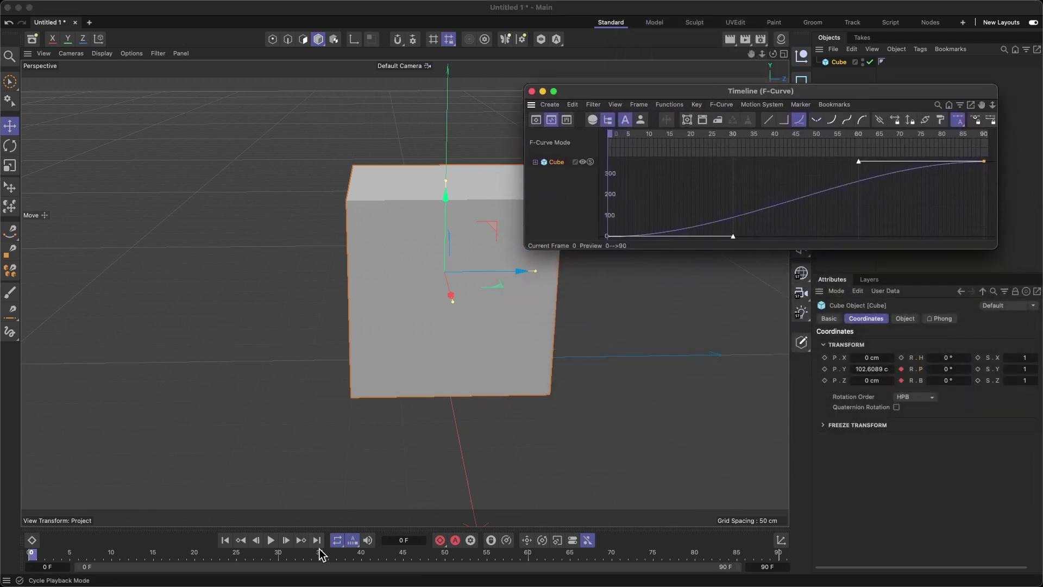
pyautogui.click(270, 539)
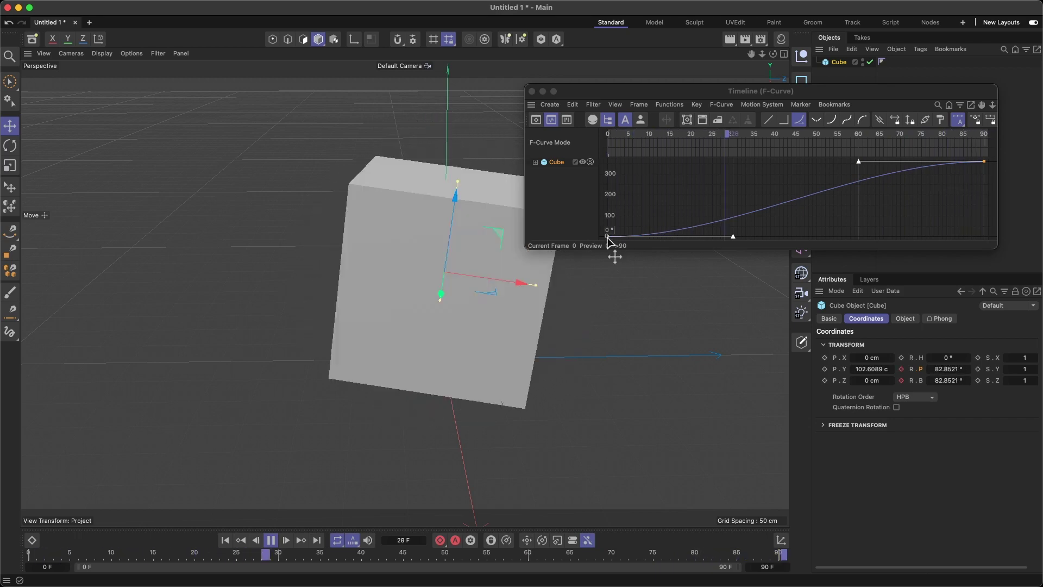
pyautogui.click(271, 540)
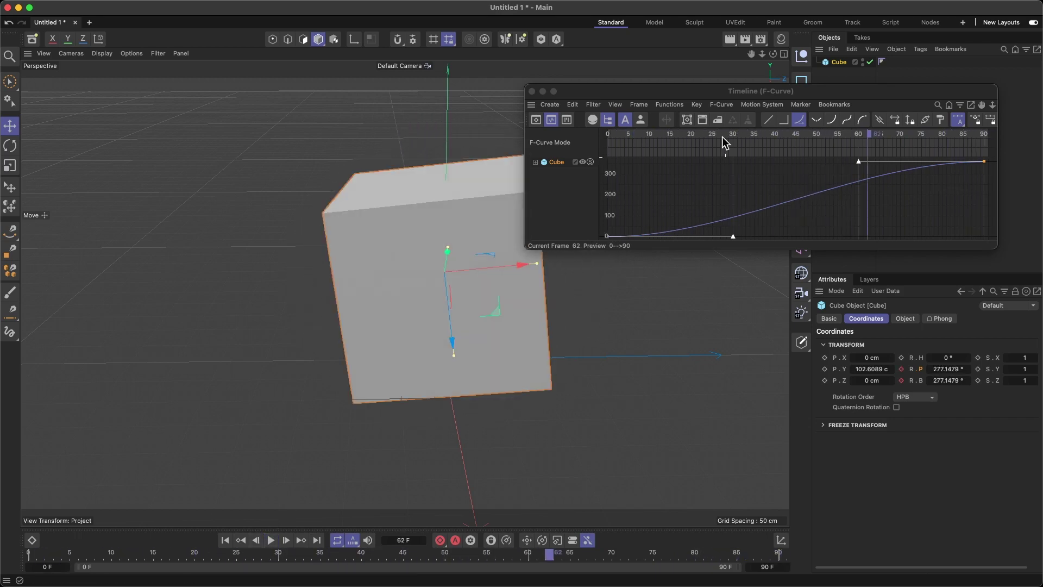
# - Set the Cube rotation track's keys to linear interpolation and close the F-Curve window
pyautogui.click(555, 163)
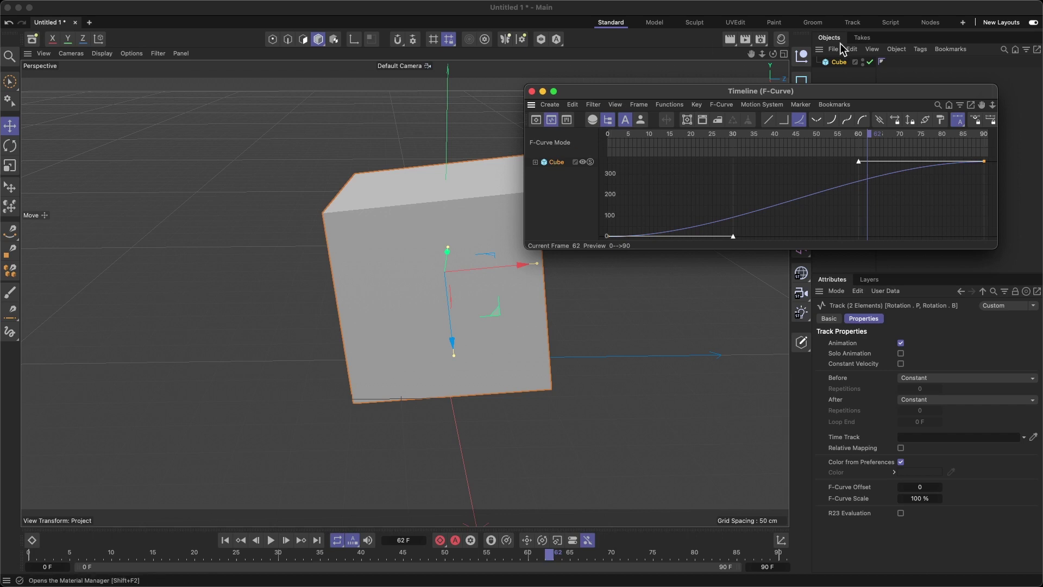
pyautogui.click(816, 120)
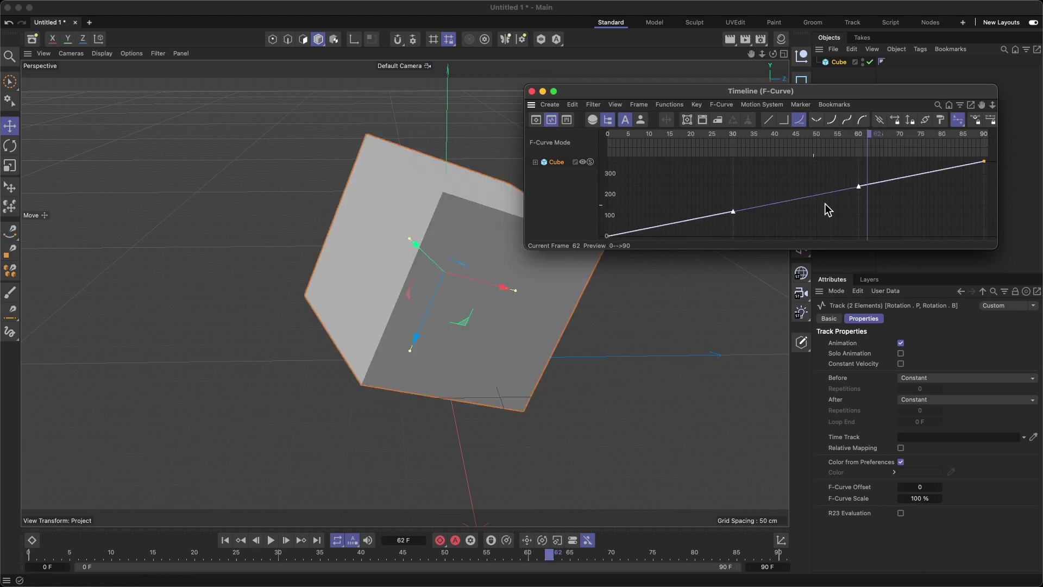
pyautogui.click(532, 92)
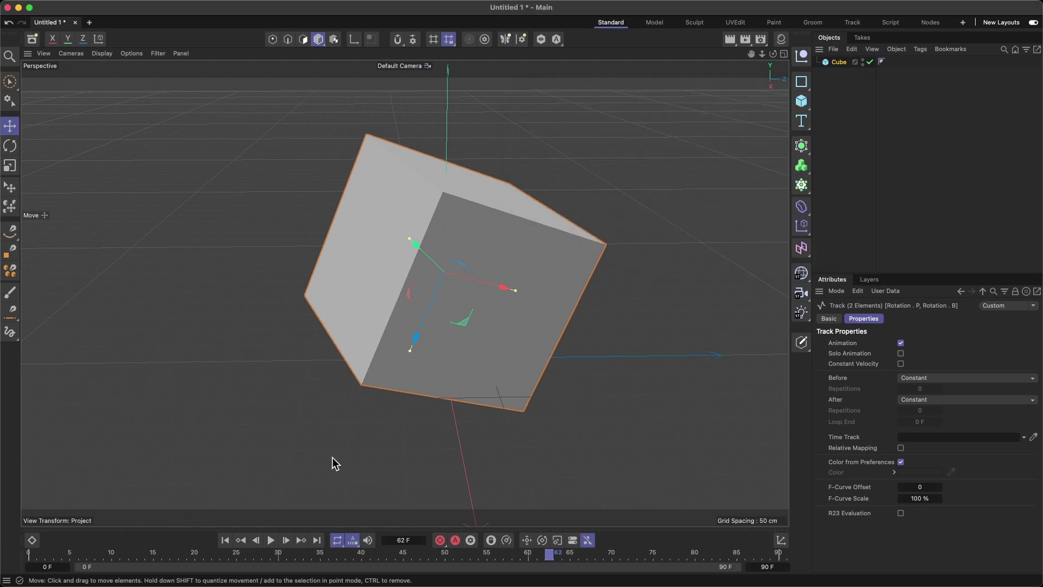
pyautogui.moveTo(546, 557); pyautogui.dragTo(6, 524)
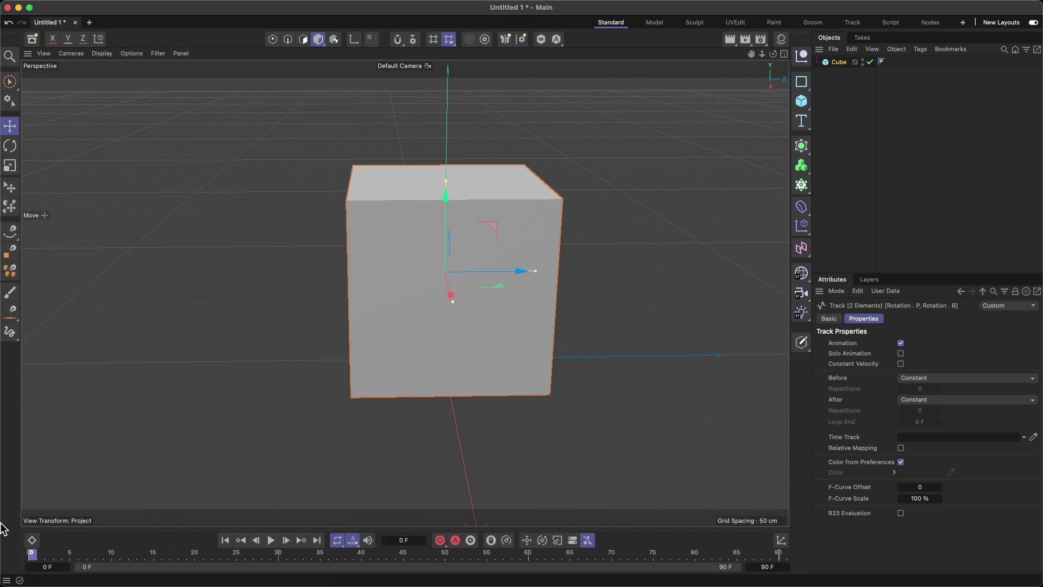
pyautogui.click(271, 540)
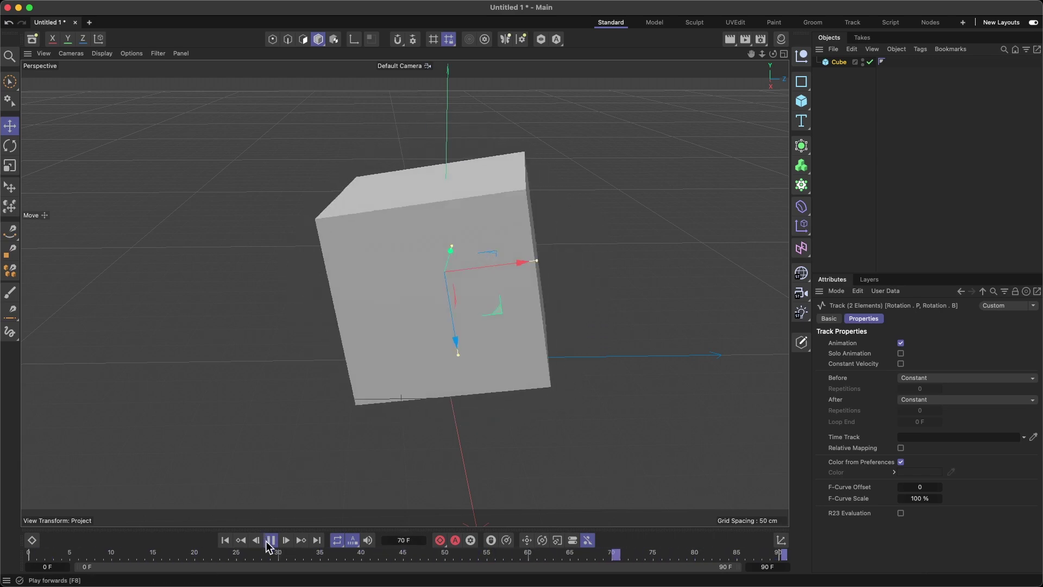
pyautogui.press('space')
pyautogui.moveTo(657, 553); pyautogui.dragTo(31, 553)
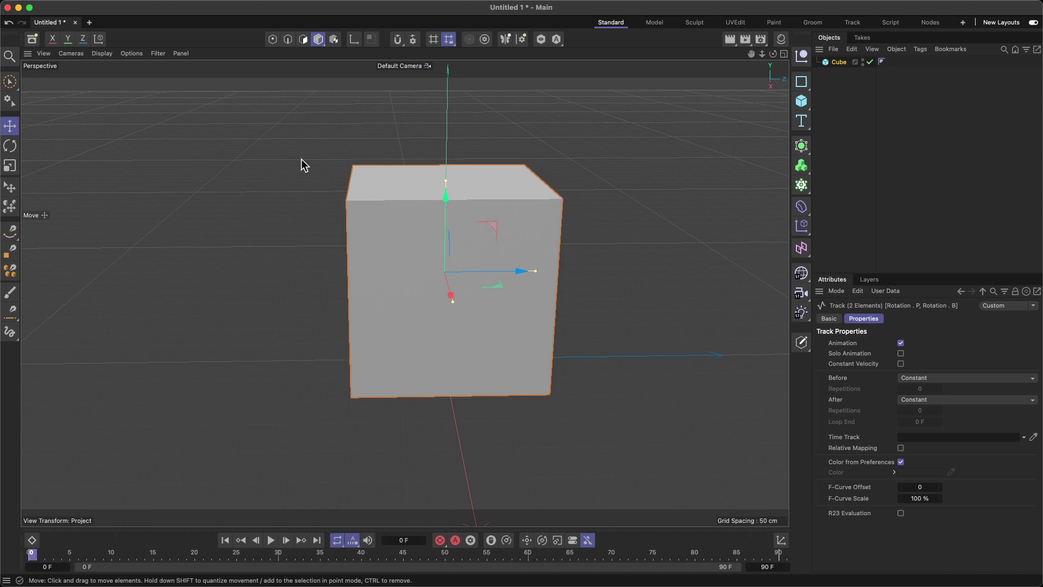
pyautogui.moveTo(132, 6)
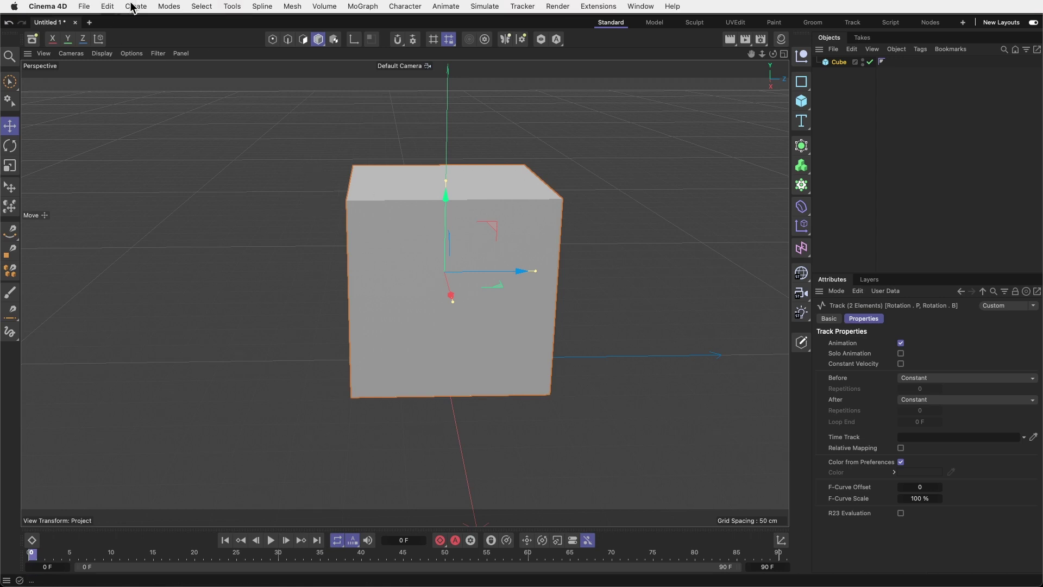
# - Start exporting the scene as FBX from the File menu
pyautogui.click(82, 6)
pyautogui.click(85, 8)
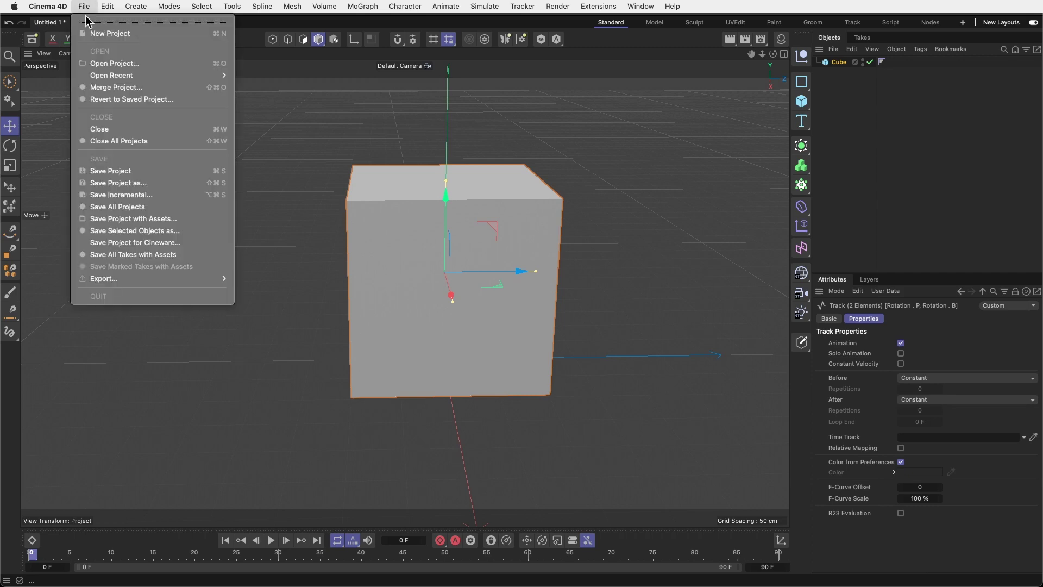
pyautogui.moveTo(152, 281)
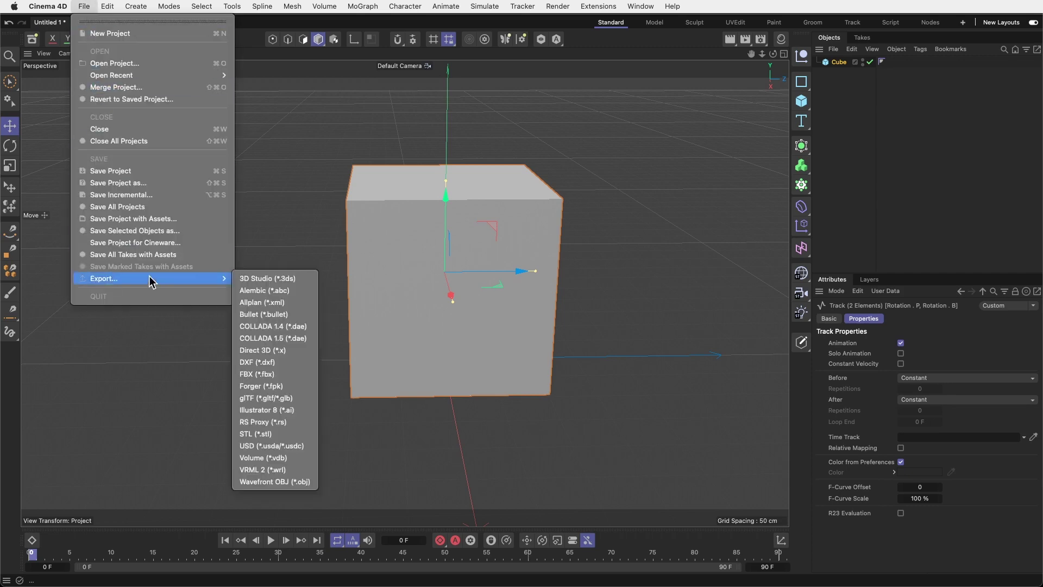
pyautogui.click(270, 377)
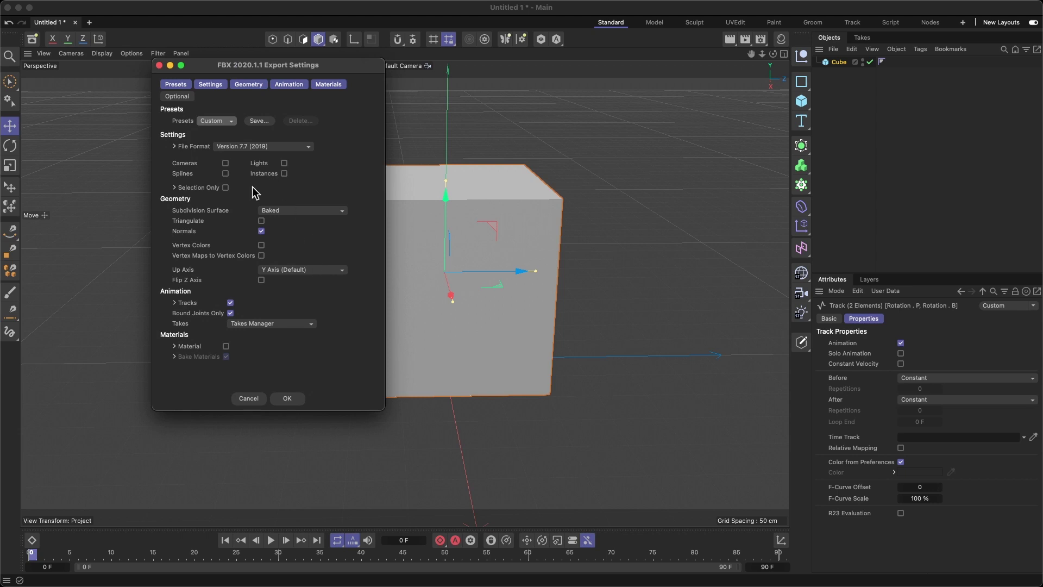
# - Review the Material, Animation, Geometry and General FBX export tabs, then confirm with OK
pyautogui.click(328, 85)
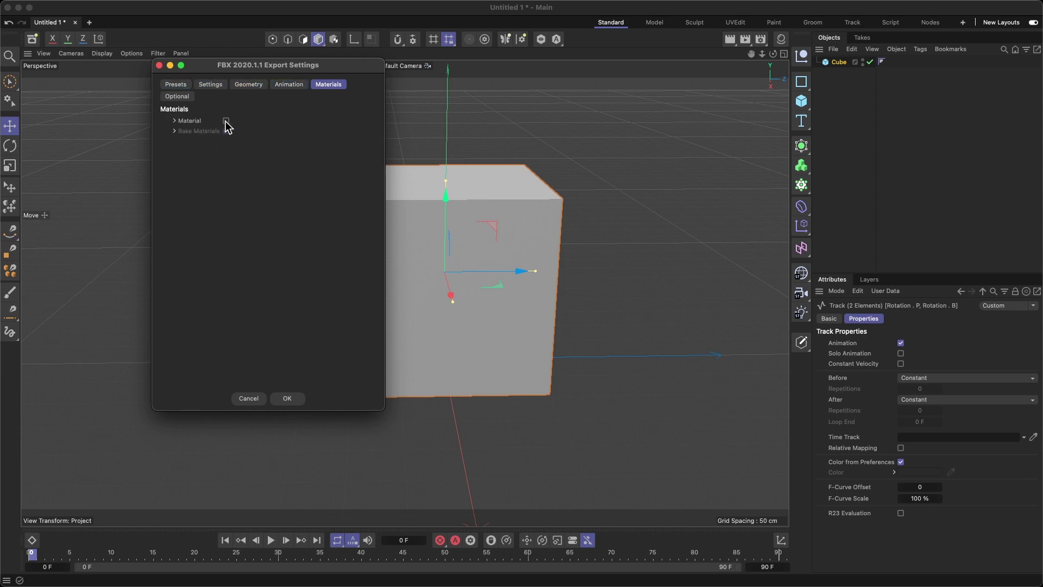
pyautogui.click(291, 86)
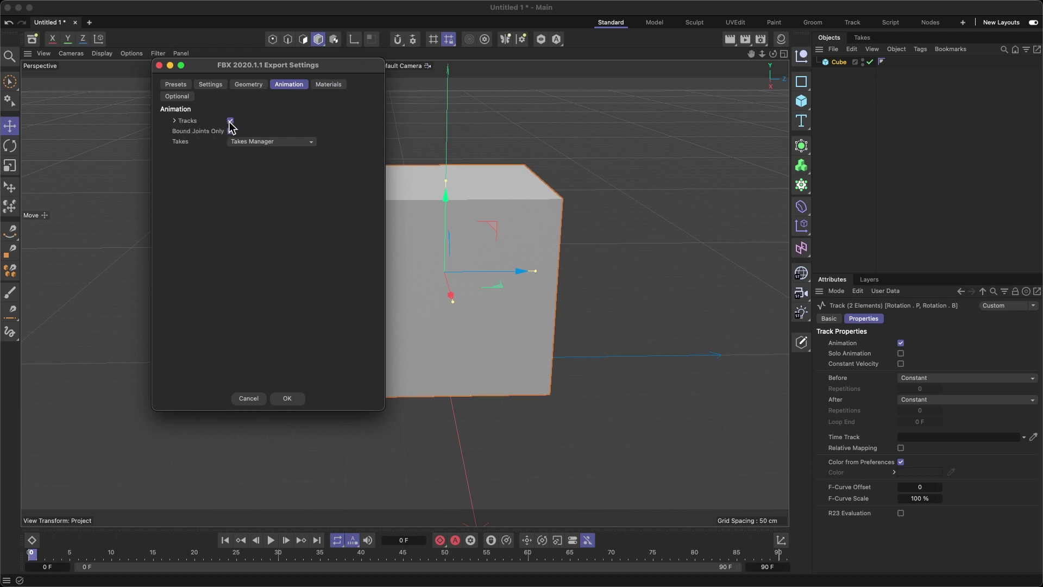
pyautogui.click(246, 85)
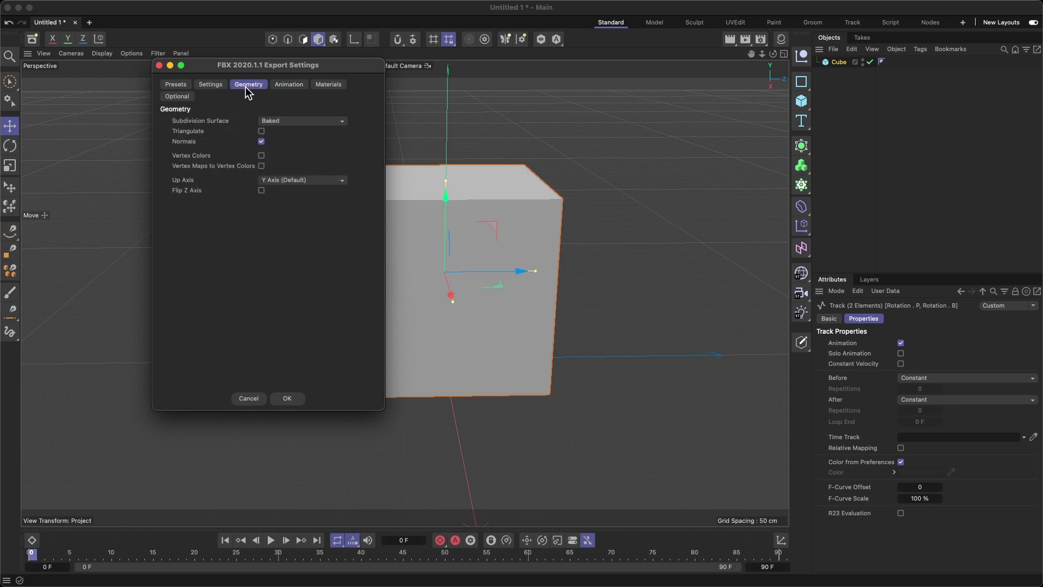
pyautogui.click(202, 87)
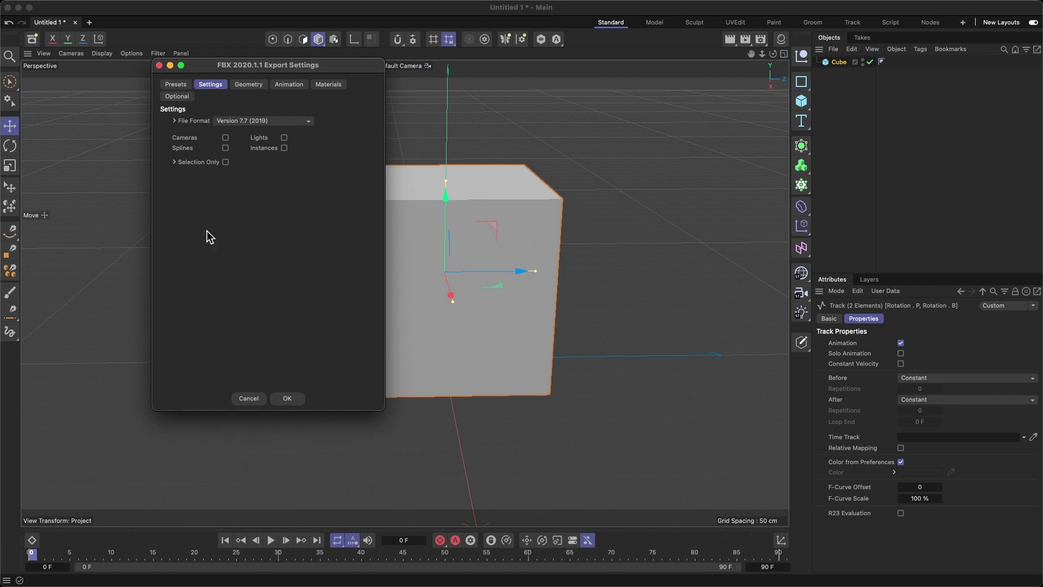
pyautogui.click(289, 401)
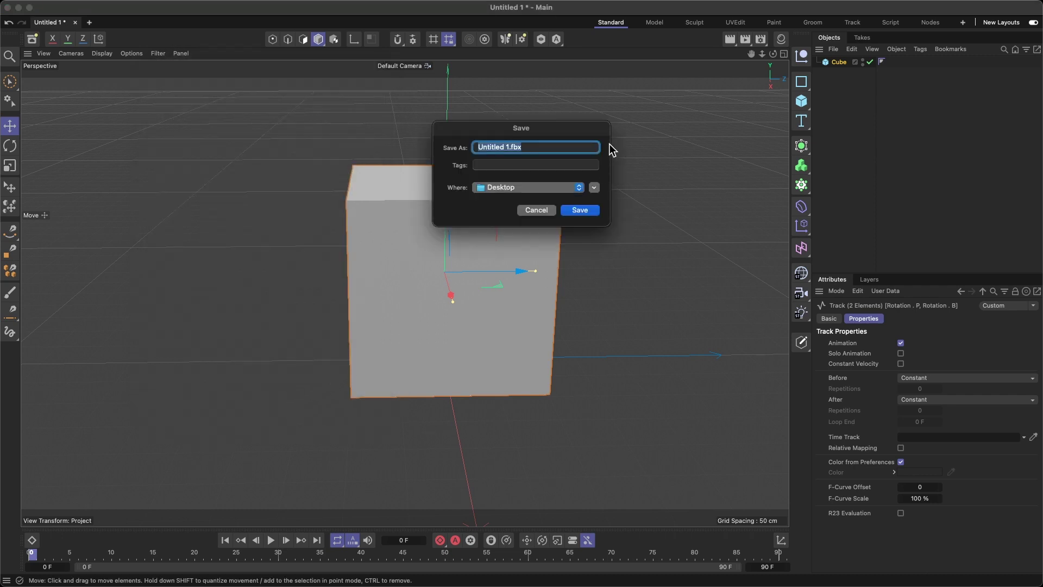
# - Replace the proposed name Untitled 1 with 'supercube' and save the FBX file
pyautogui.click(506, 147)
pyautogui.moveTo(508, 148); pyautogui.dragTo(421, 151)
pyautogui.write('supercube')
pyautogui.click(590, 210)
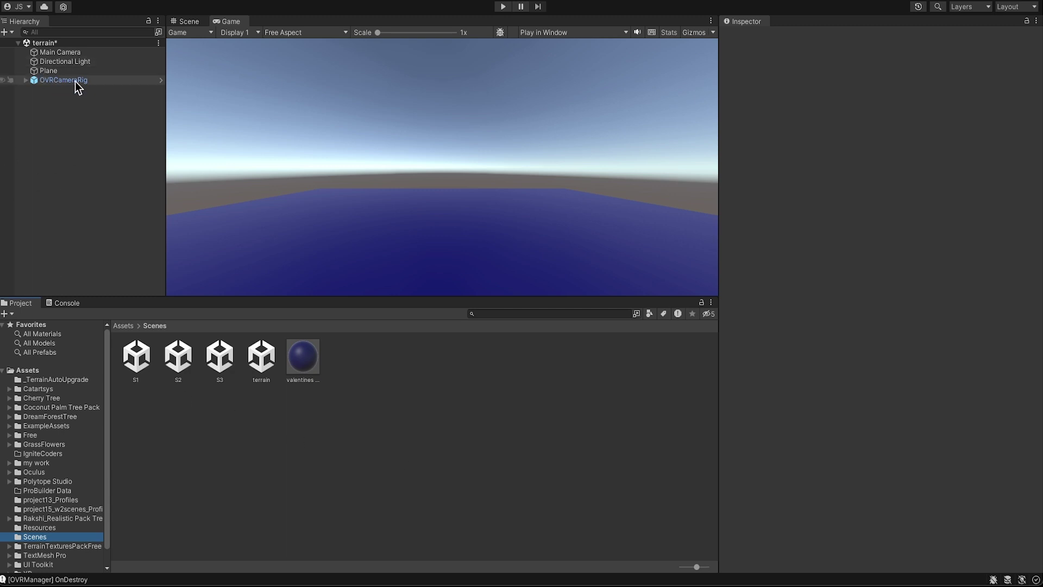
pyautogui.click(187, 22)
pyautogui.click(46, 82)
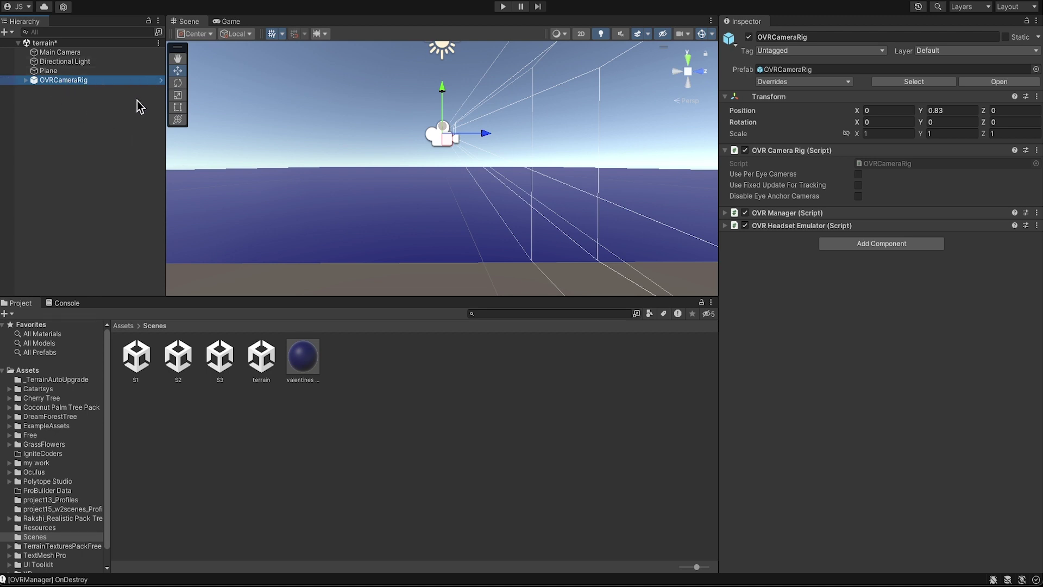
pyautogui.click(231, 22)
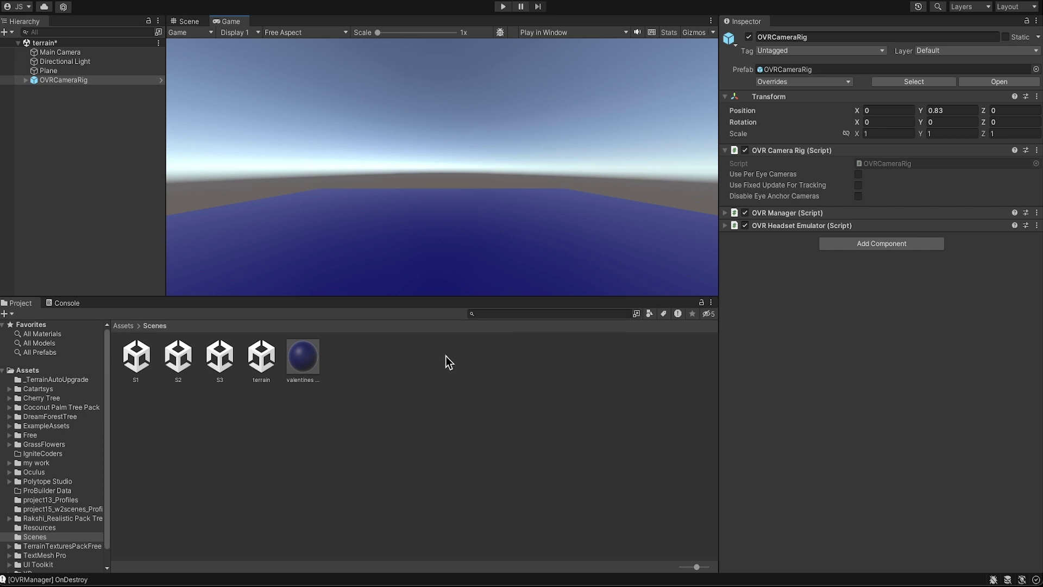
pyautogui.rightClick(364, 357)
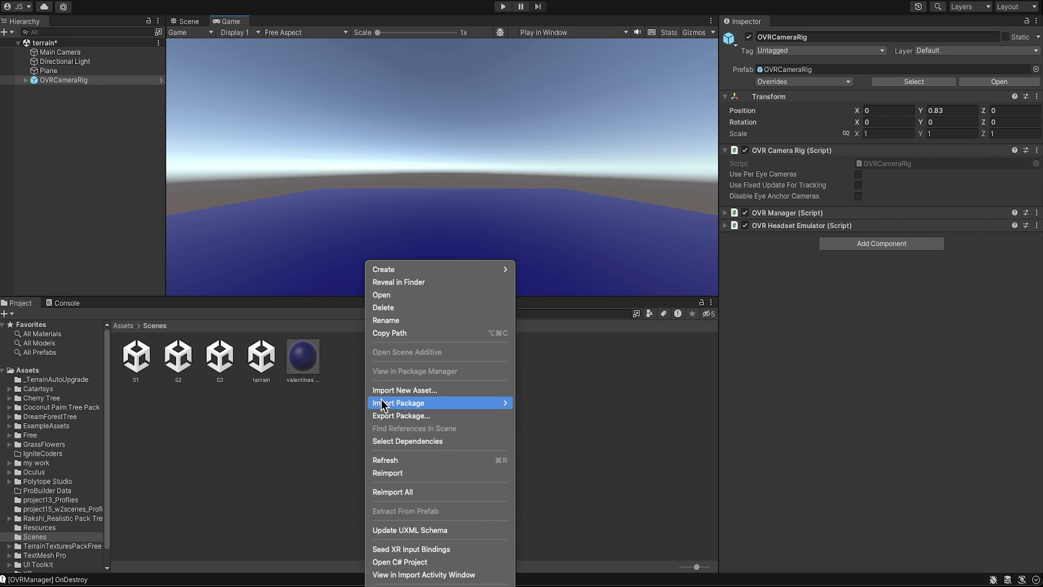
pyautogui.click(347, 370)
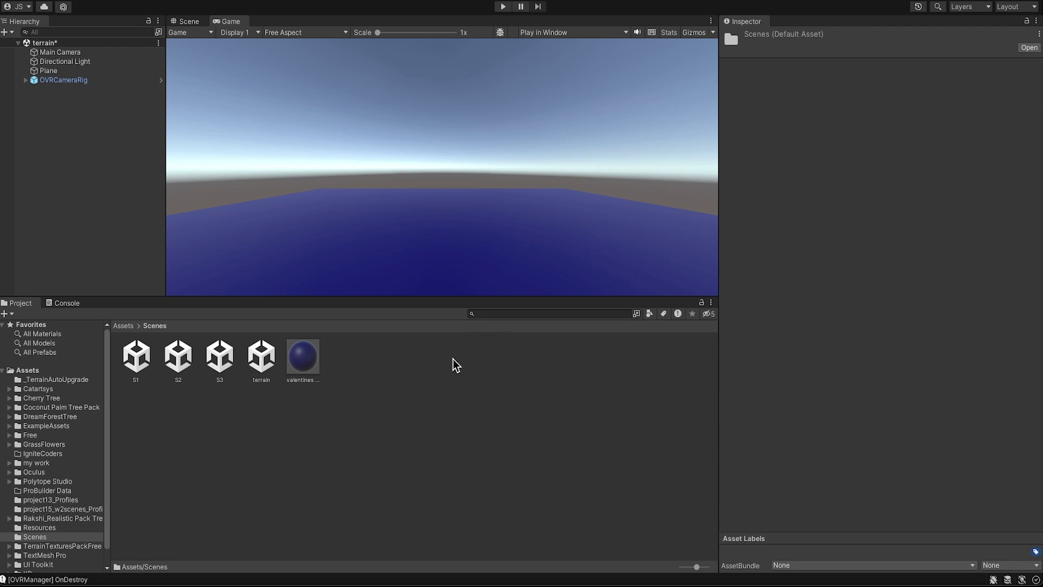
# - Import supercube.fbx into Assets/Scenes and inspect its Cube mesh
pyautogui.moveTo(396, 357); pyautogui.dragTo(356, 358)
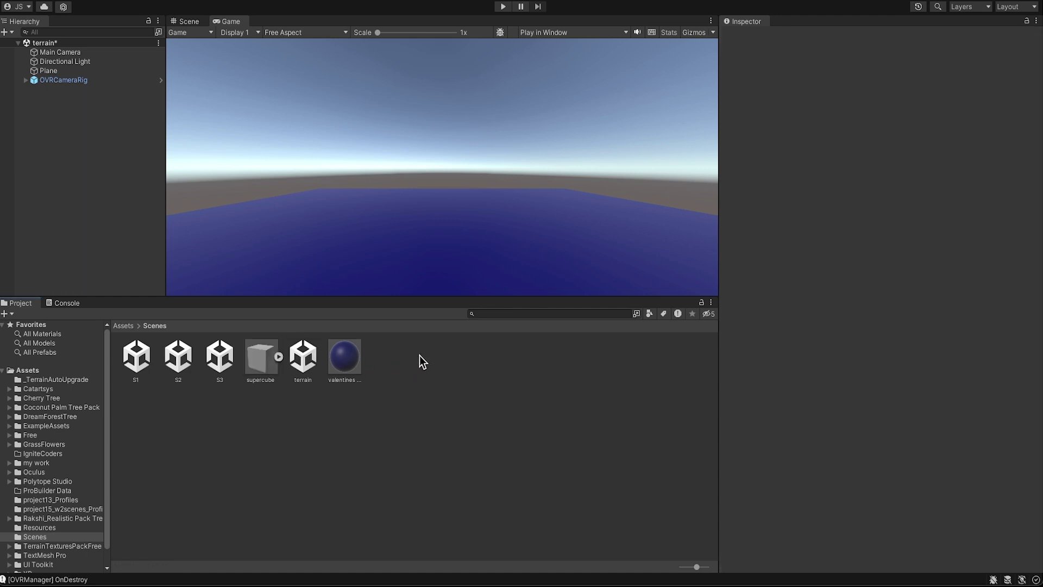
pyautogui.click(279, 356)
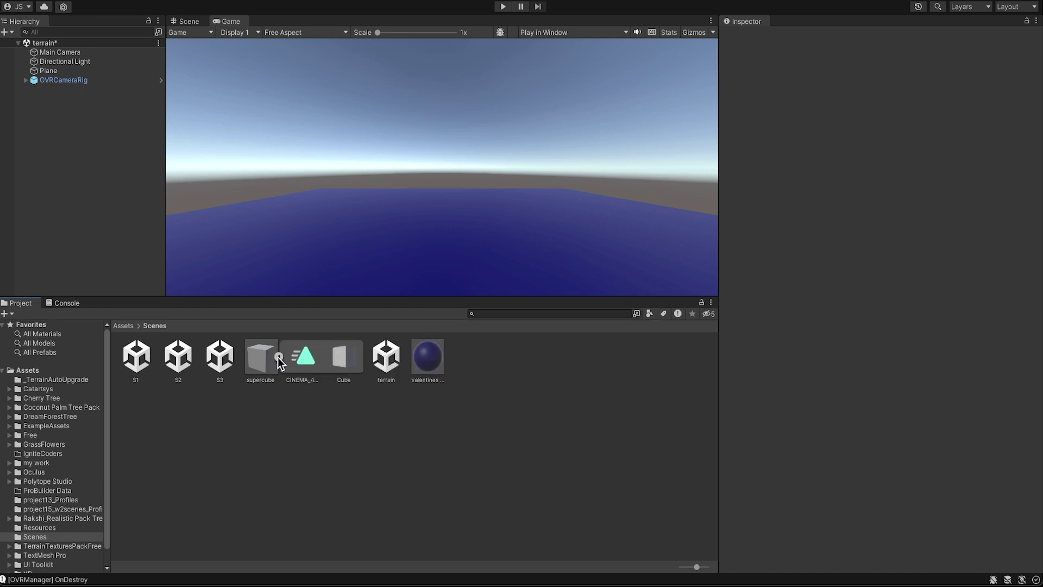
pyautogui.click(278, 357)
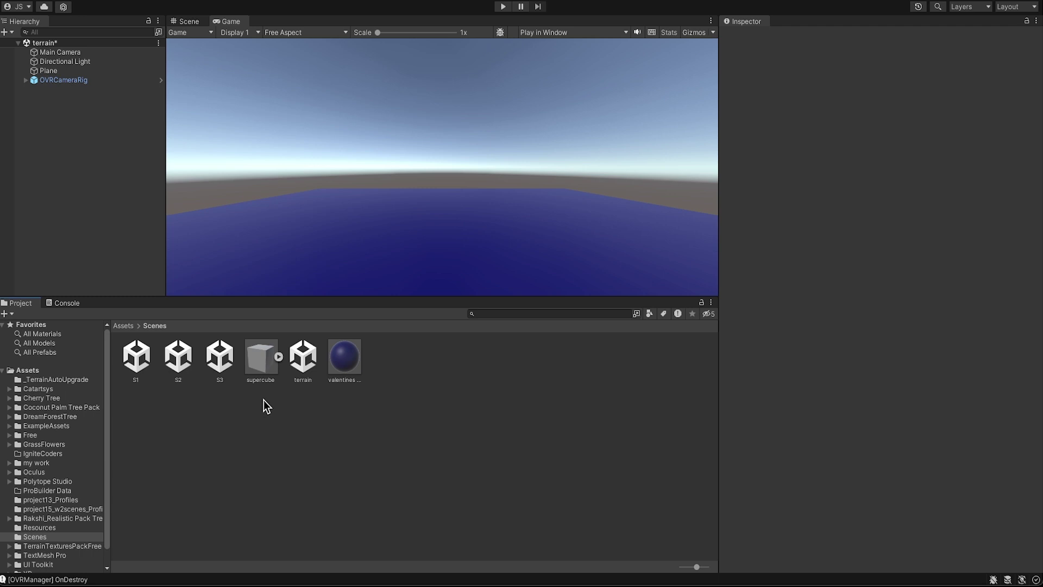
pyautogui.click(278, 356)
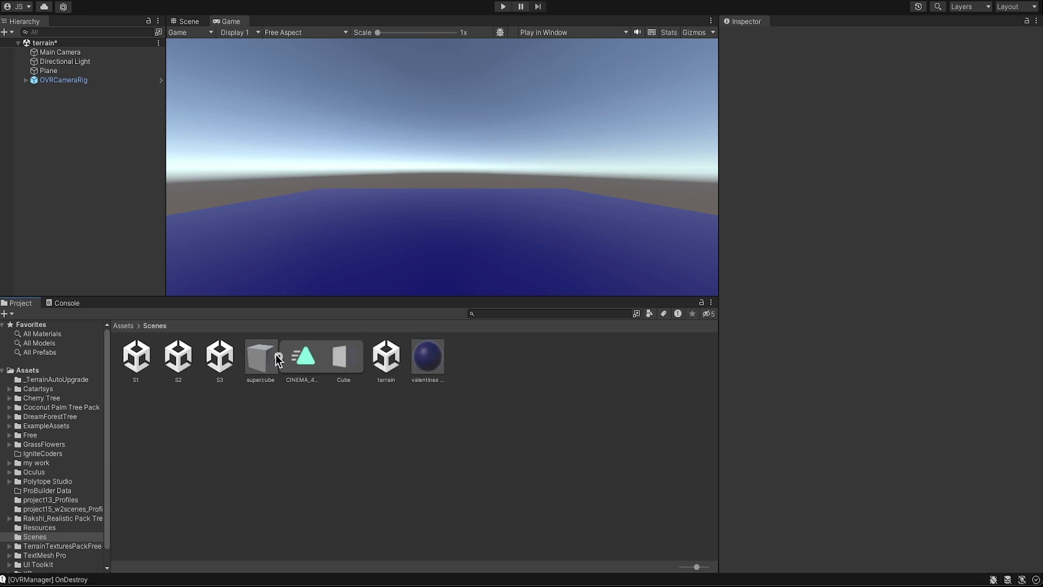
pyautogui.click(343, 364)
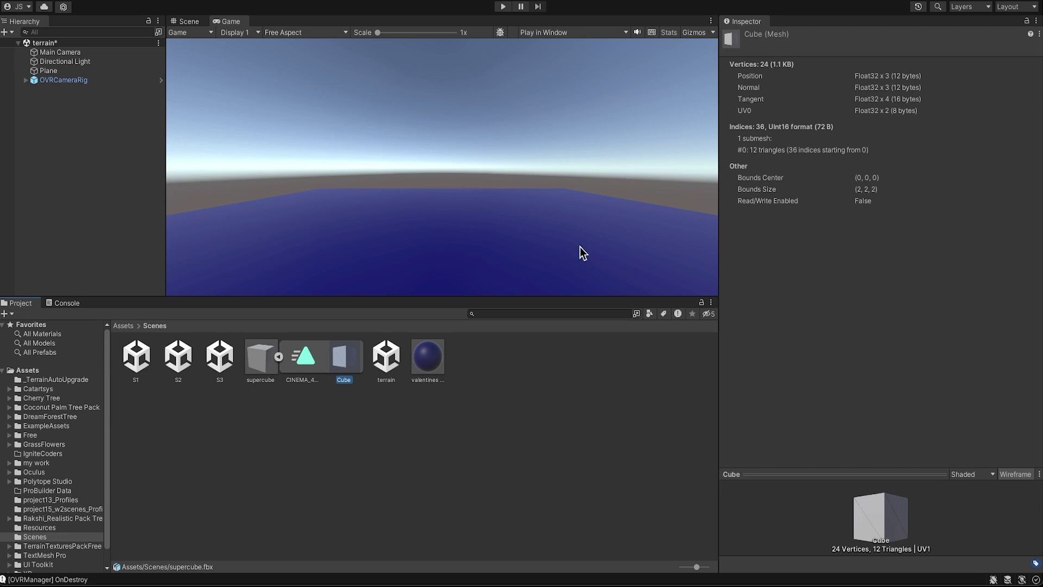
# - Preview the 3-second CINEMA_4D_Main rotation clip in an enlarged, slowed Inspector preview
pyautogui.click(309, 363)
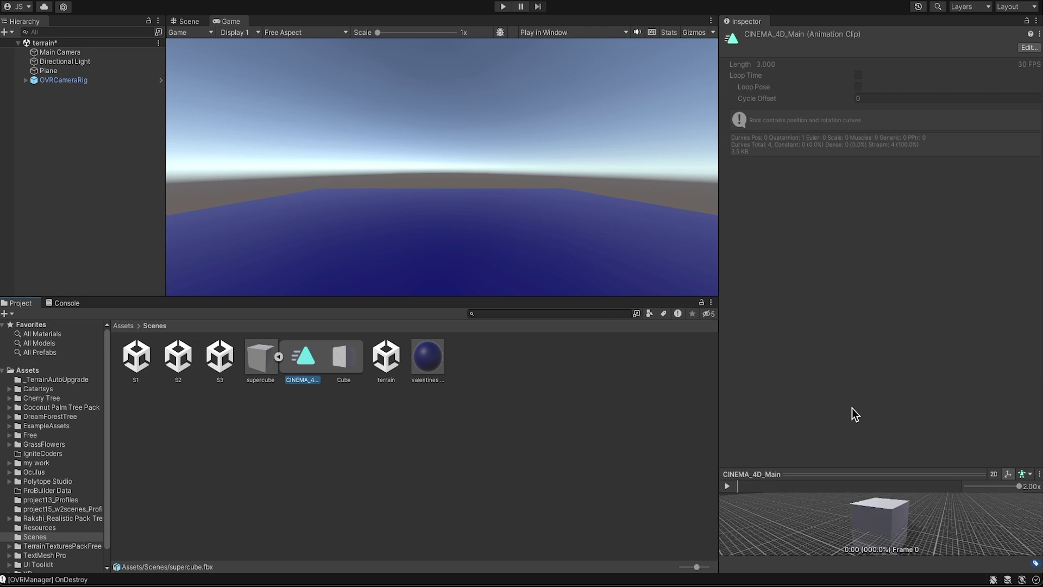
pyautogui.moveTo(848, 467); pyautogui.dragTo(841, 343)
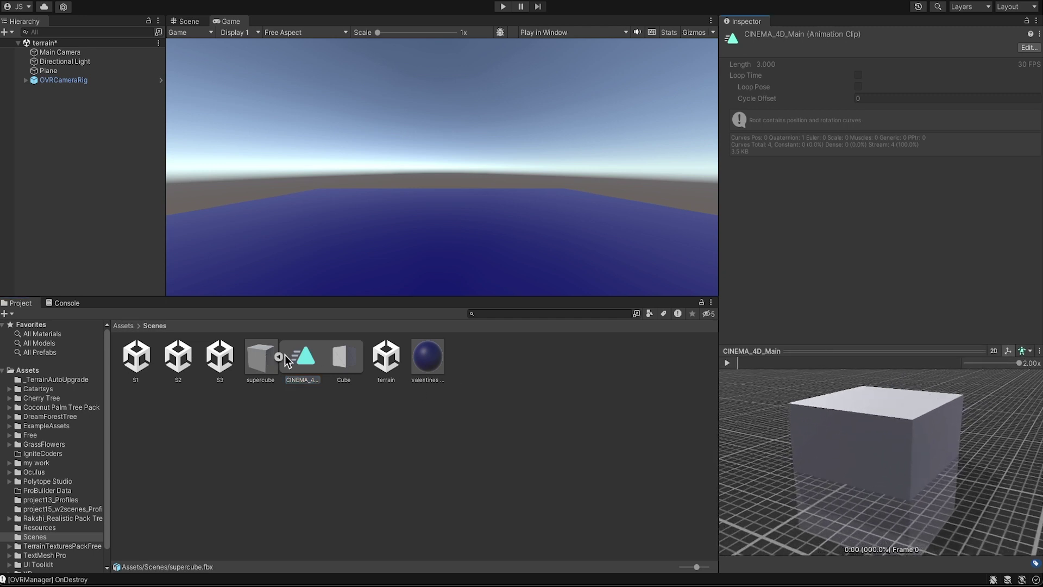
pyautogui.click(726, 363)
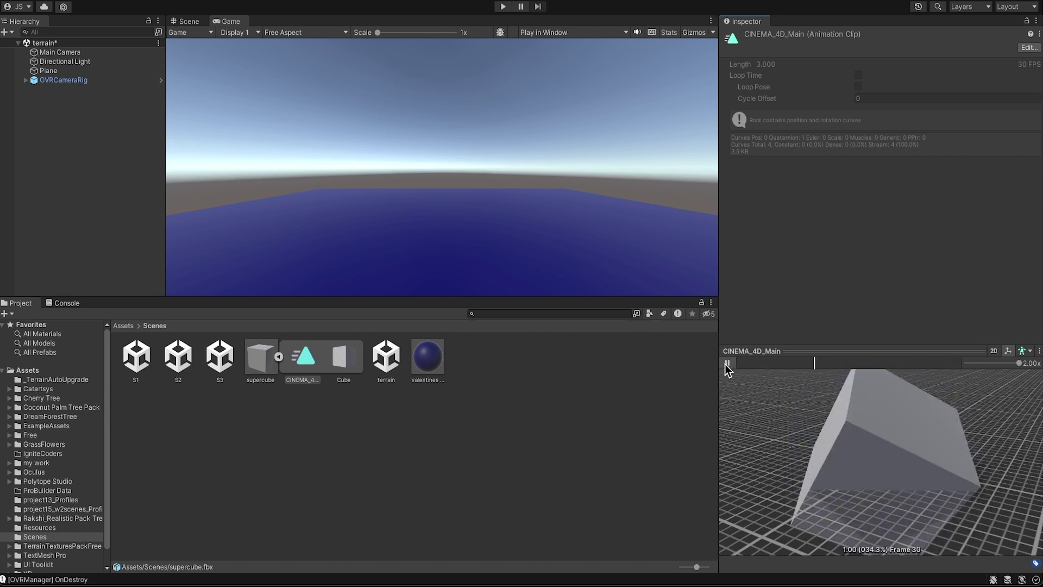
pyautogui.moveTo(1018, 363); pyautogui.dragTo(987, 366)
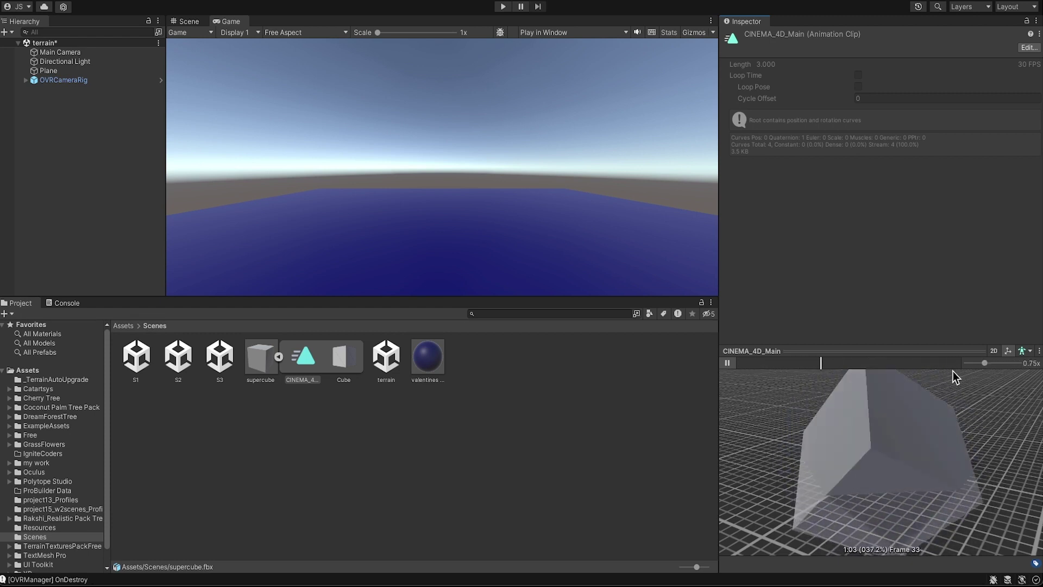
pyautogui.click(731, 363)
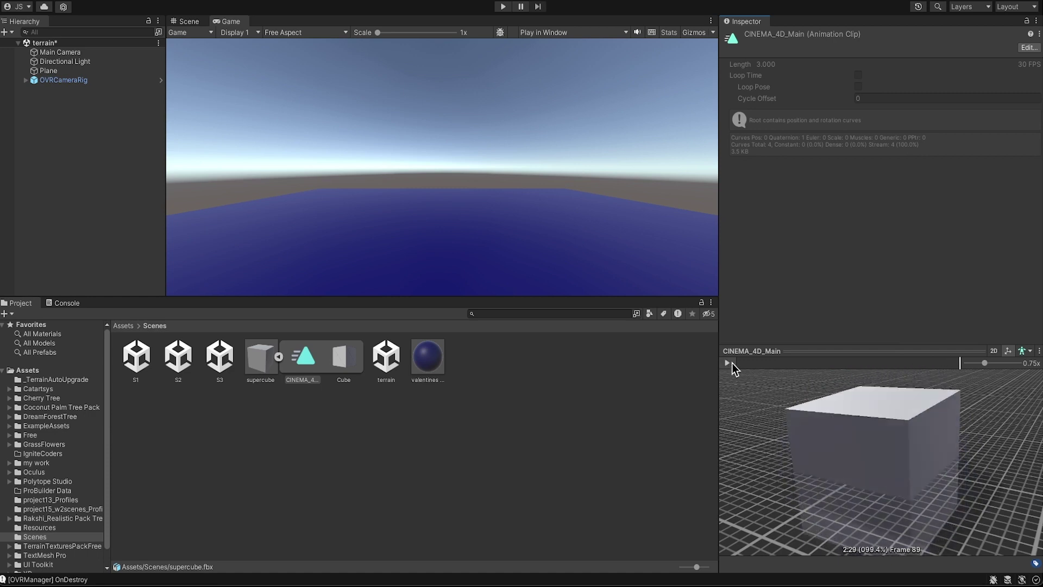
pyautogui.click(279, 357)
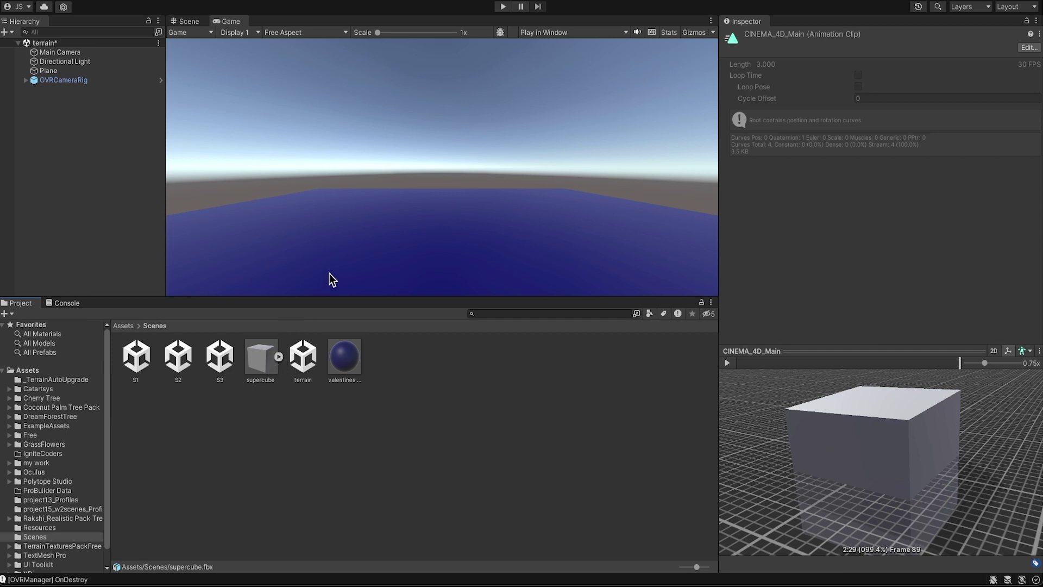
# - Add a supercube instance to the scene Hierarchy and enlarge the Scene view
pyautogui.click(190, 22)
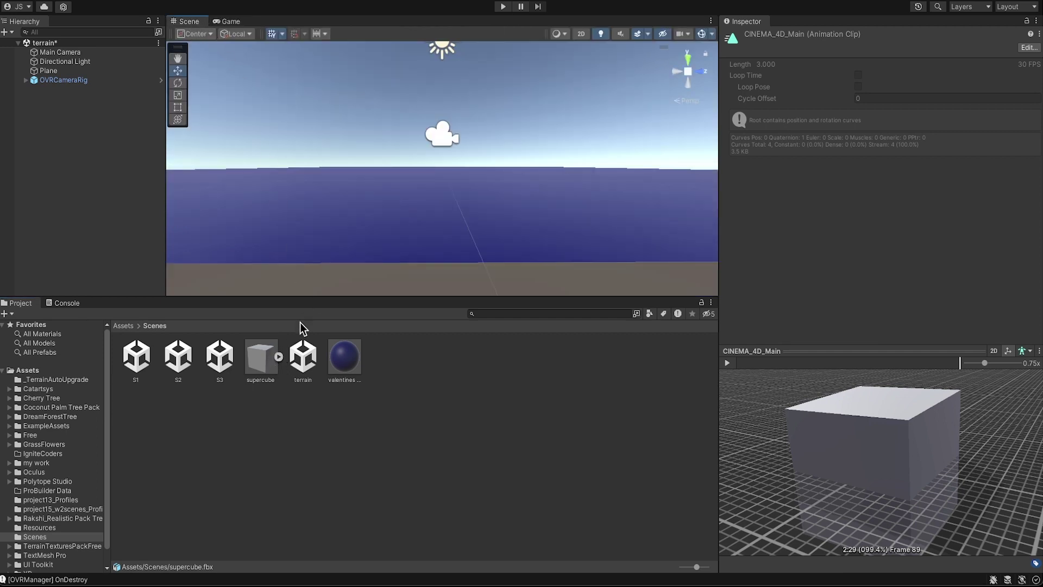
pyautogui.moveTo(255, 364); pyautogui.dragTo(407, 191)
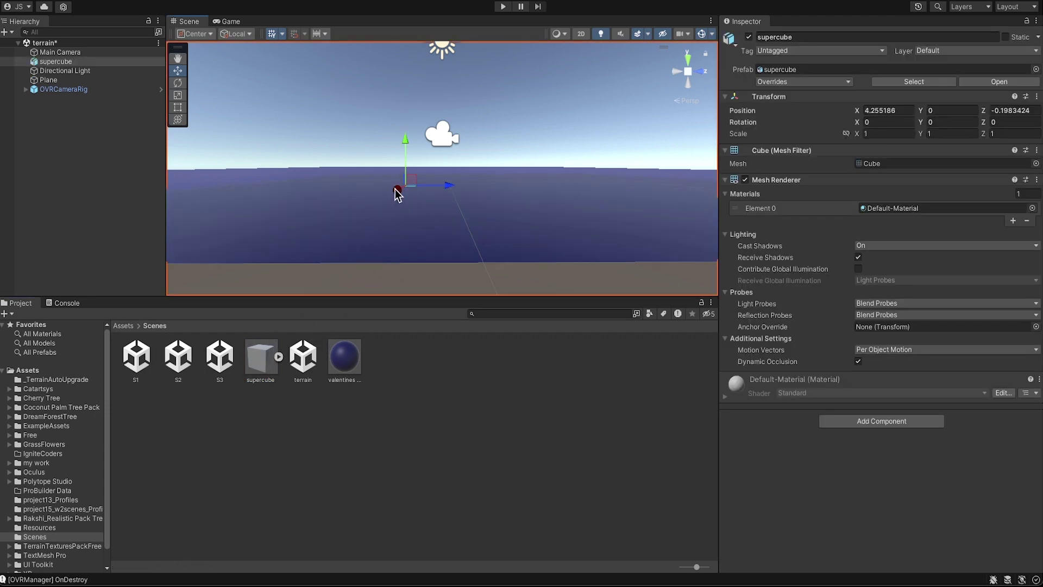
pyautogui.hotkey('ctrl', 'z')
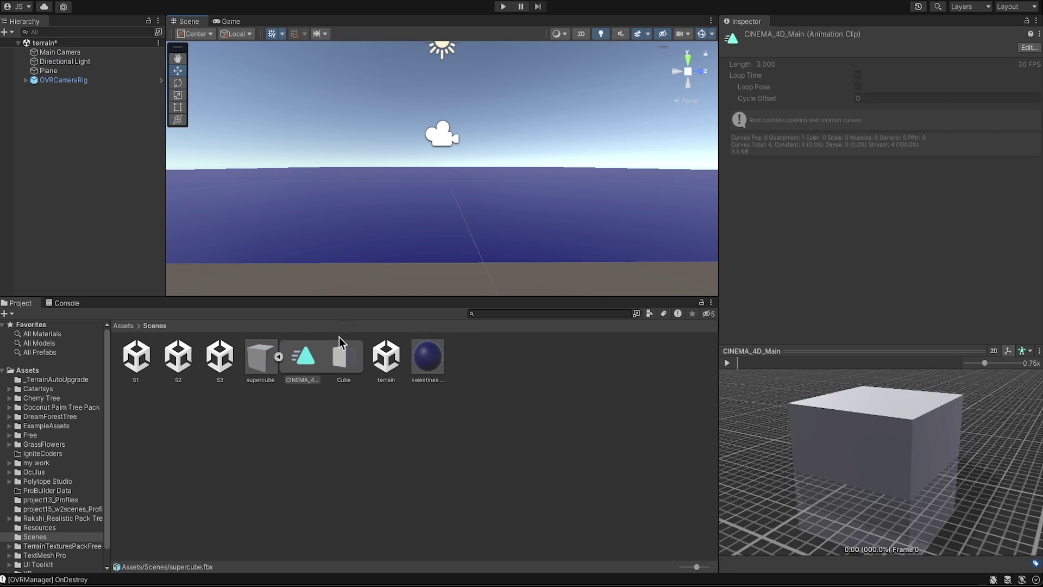
pyautogui.click(279, 357)
pyautogui.moveTo(272, 361); pyautogui.dragTo(86, 151)
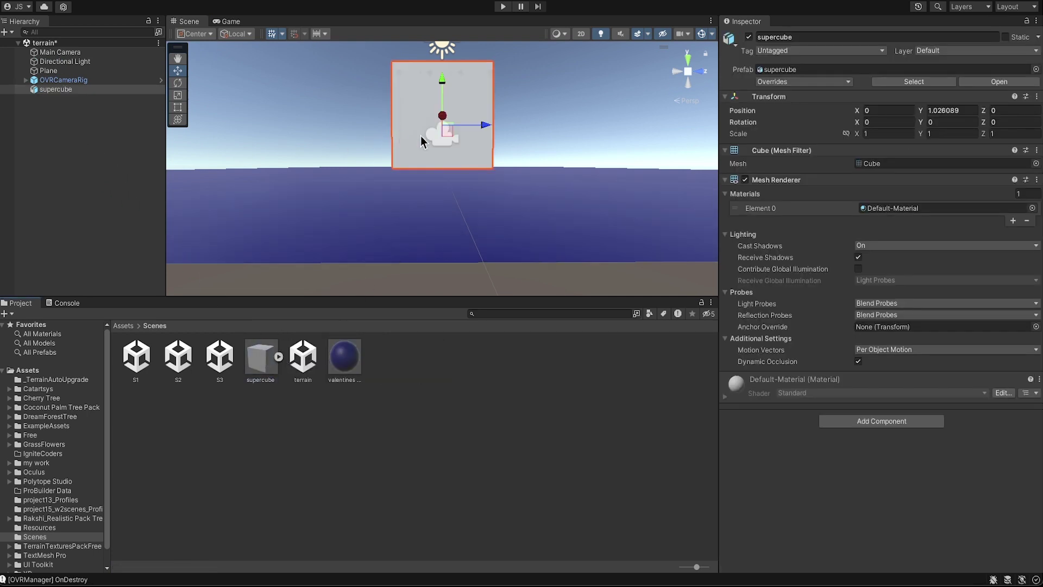
pyautogui.scroll(-1, 464, 172)
pyautogui.keyDown('alt'); pyautogui.moveTo(523, 151); pyautogui.dragTo(687, 170); pyautogui.keyUp('alt')
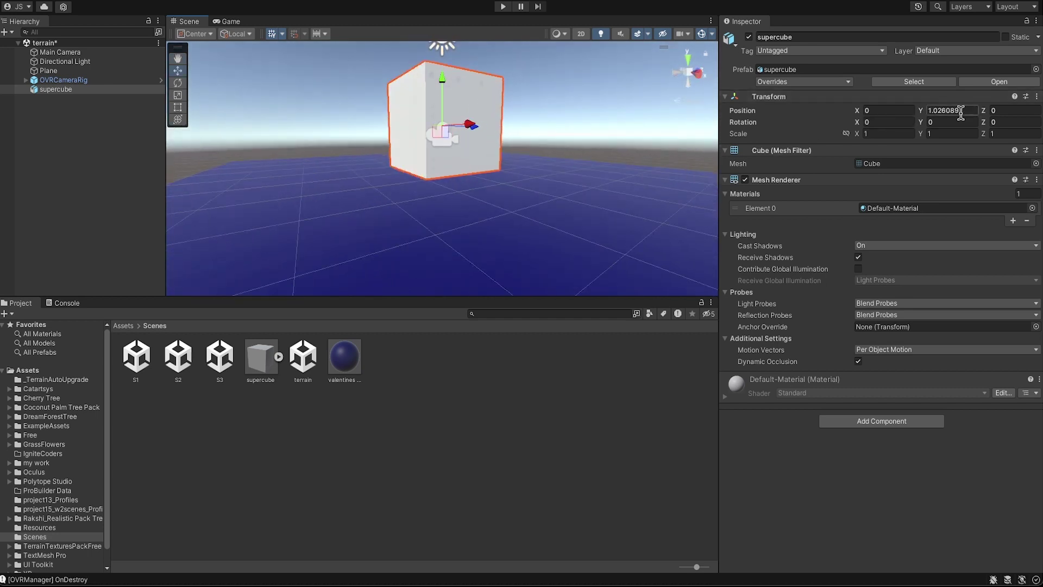
pyautogui.keyDown('alt'); pyautogui.moveTo(494, 152); pyautogui.dragTo(530, 156); pyautogui.keyUp('alt')
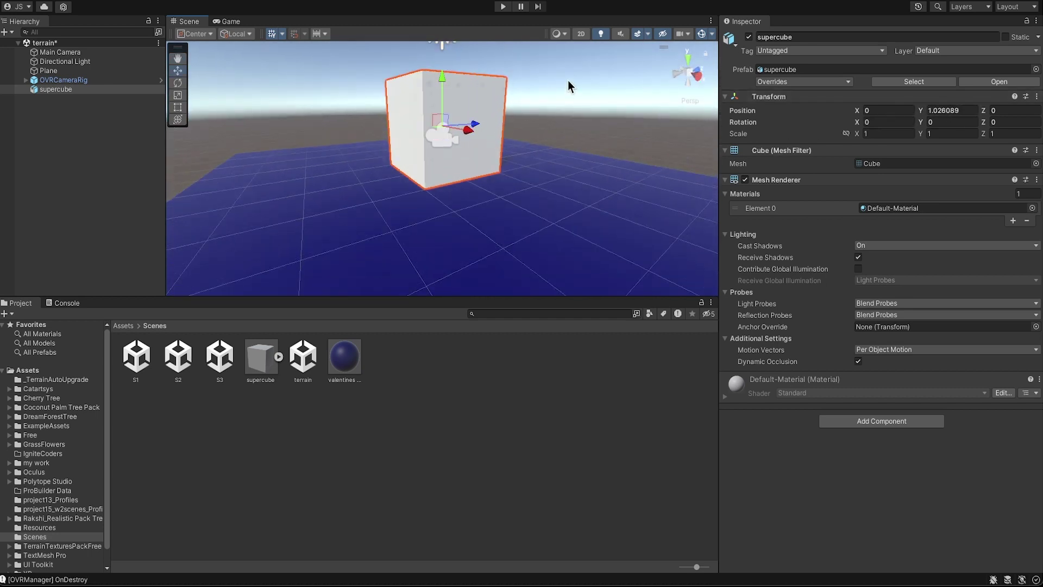
pyautogui.moveTo(479, 296); pyautogui.dragTo(482, 386)
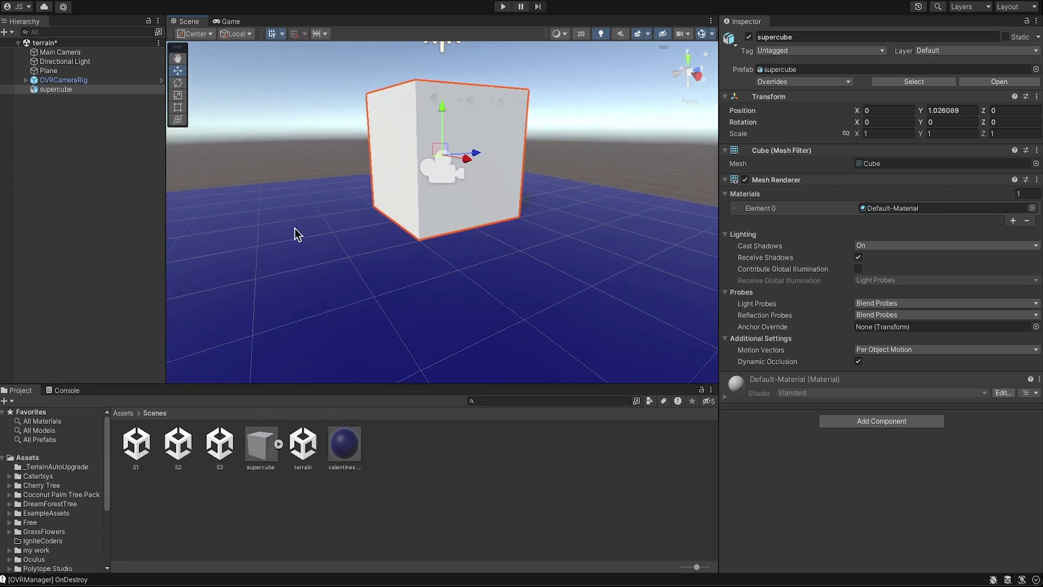
# - Shrink supercube with the Scale tool to 0.49619 on every axis
pyautogui.click(46, 91)
pyautogui.click(177, 96)
pyautogui.click(548, 146)
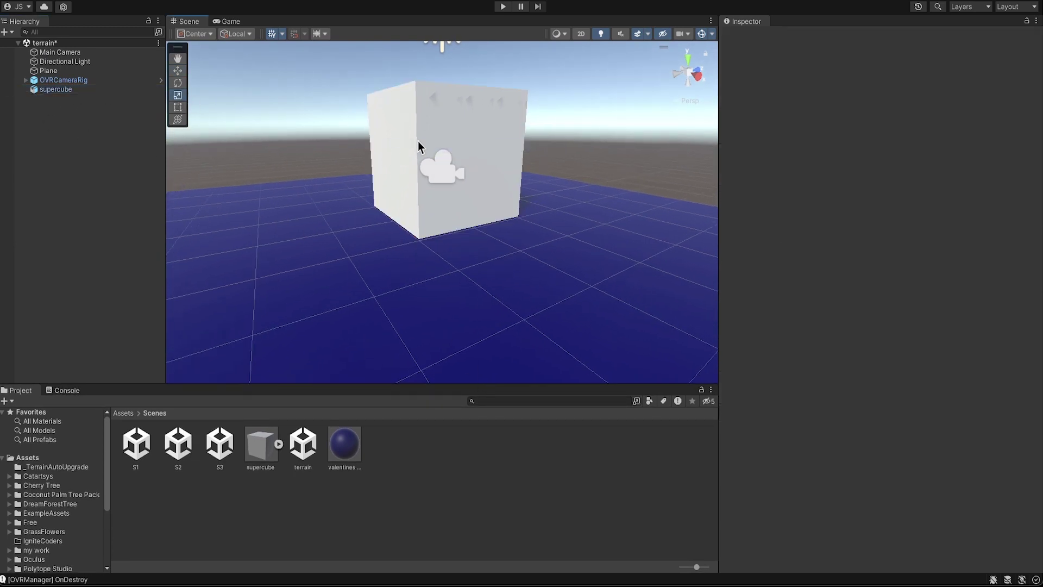
pyautogui.click(500, 129)
pyautogui.click(548, 179)
pyautogui.click(452, 149)
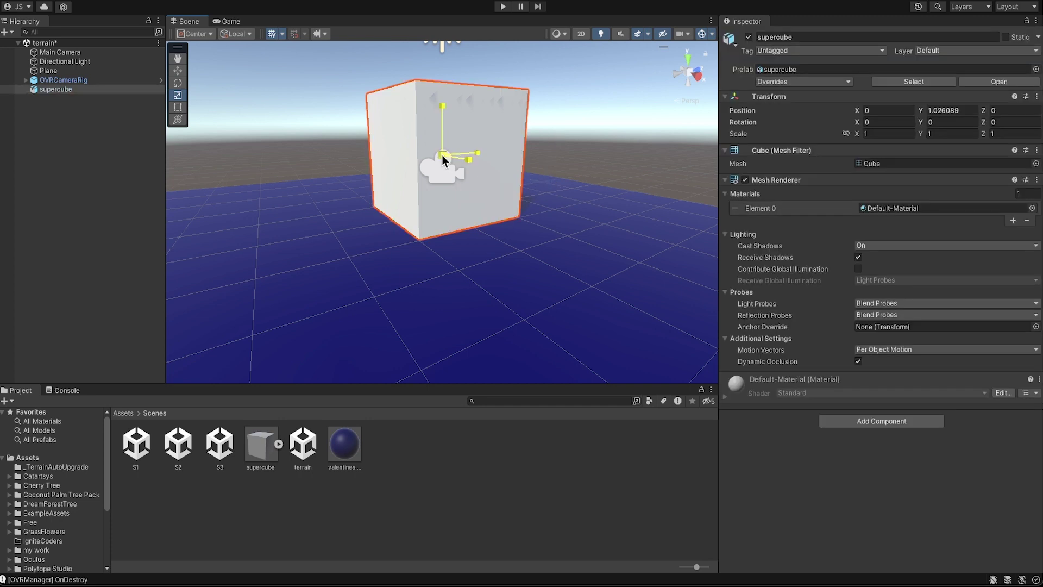
pyautogui.moveTo(441, 155); pyautogui.dragTo(402, 151)
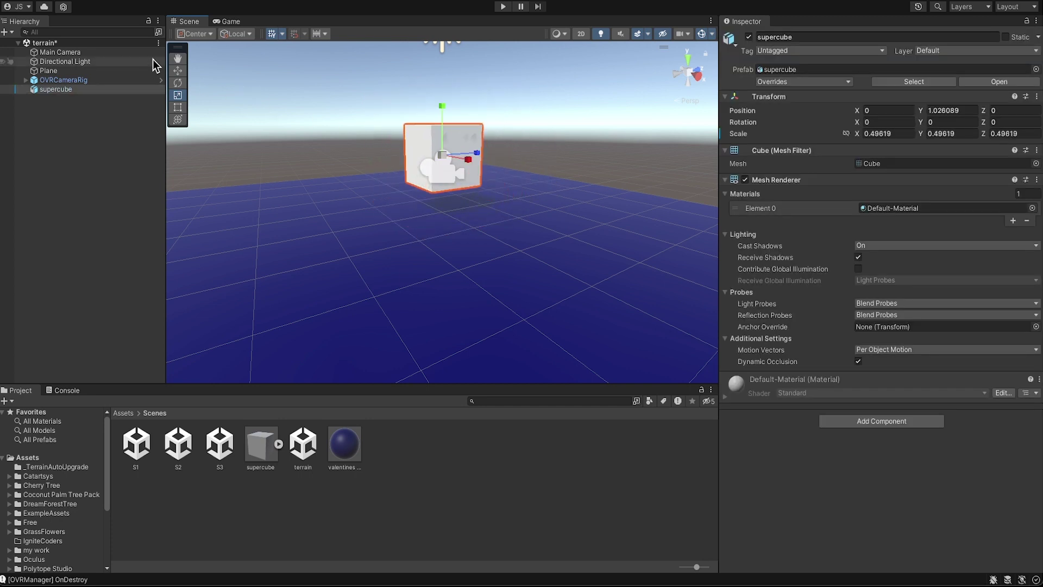
# - Move the OVRCameraRig back along Z to -2.58 and check the Game view
pyautogui.click(503, 6)
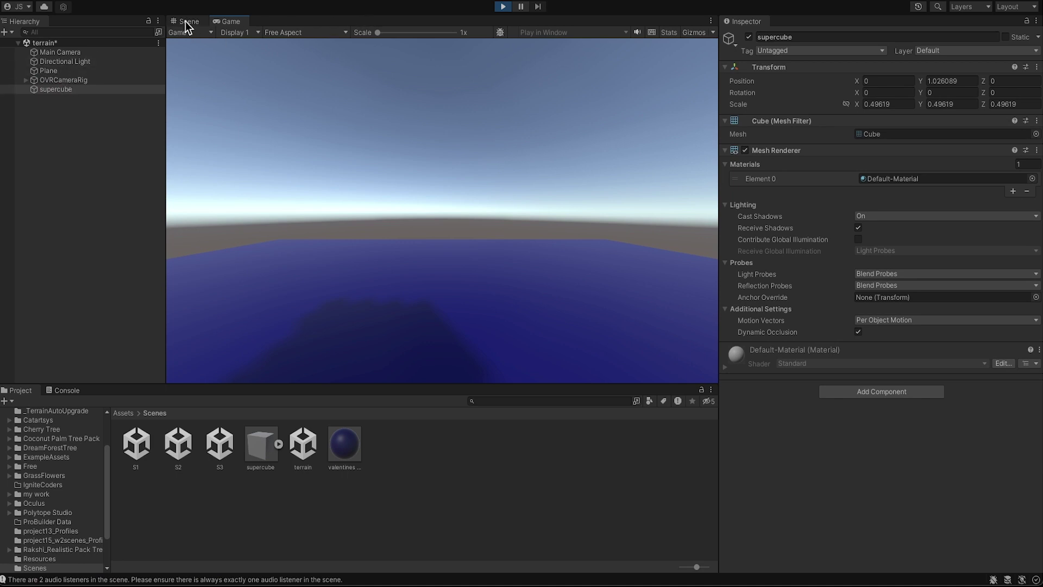
pyautogui.click(503, 7)
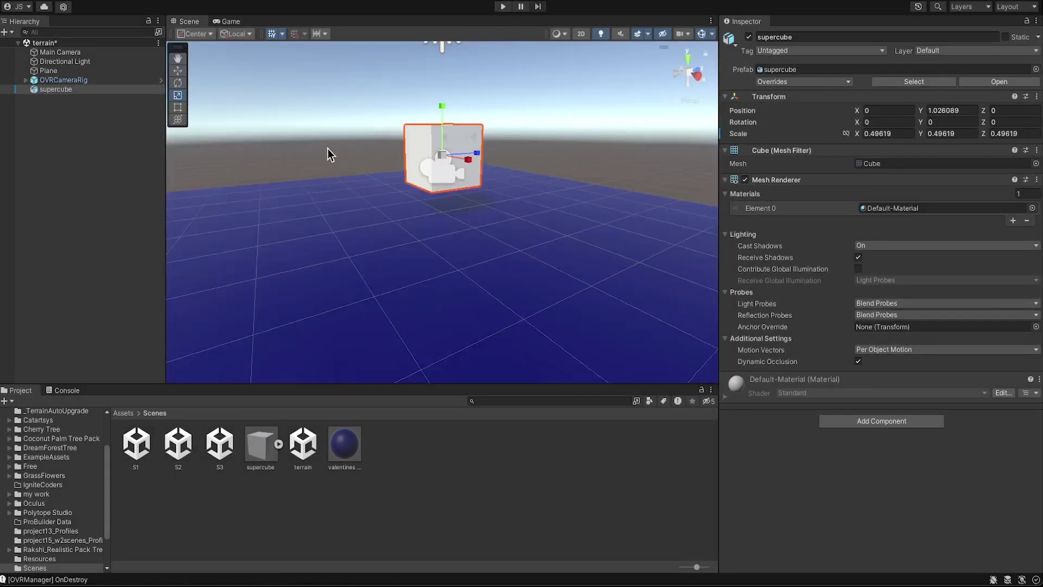
pyautogui.click(50, 81)
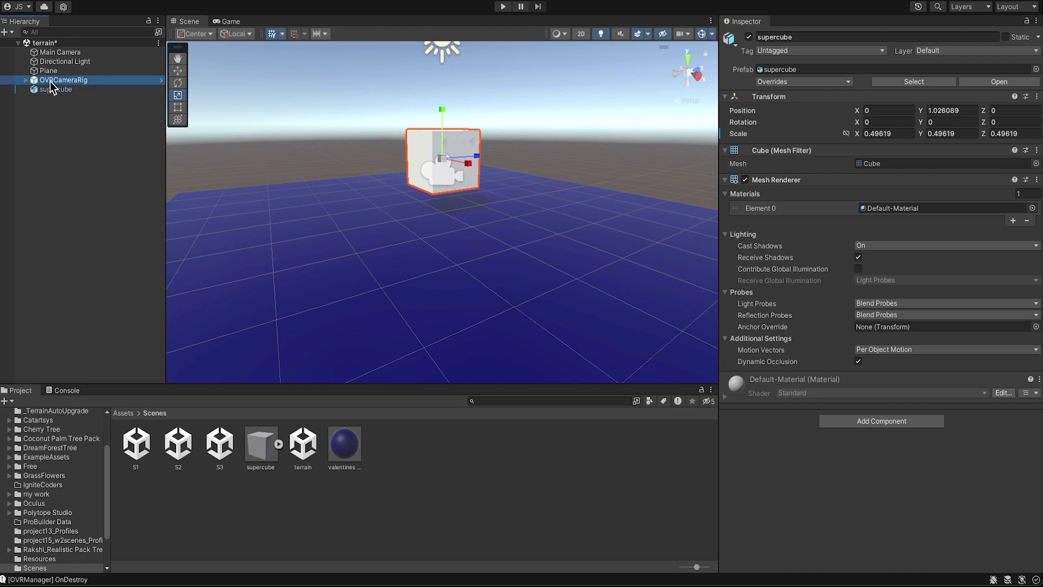
pyautogui.keyDown('alt'); pyautogui.moveTo(468, 197); pyautogui.dragTo(373, 342); pyautogui.keyUp('alt')
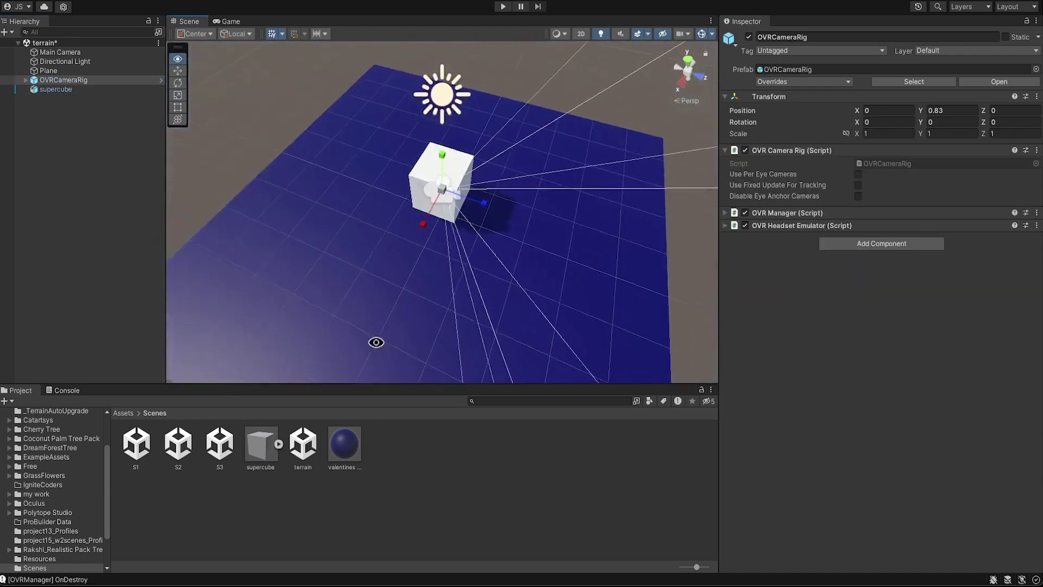
pyautogui.click(178, 72)
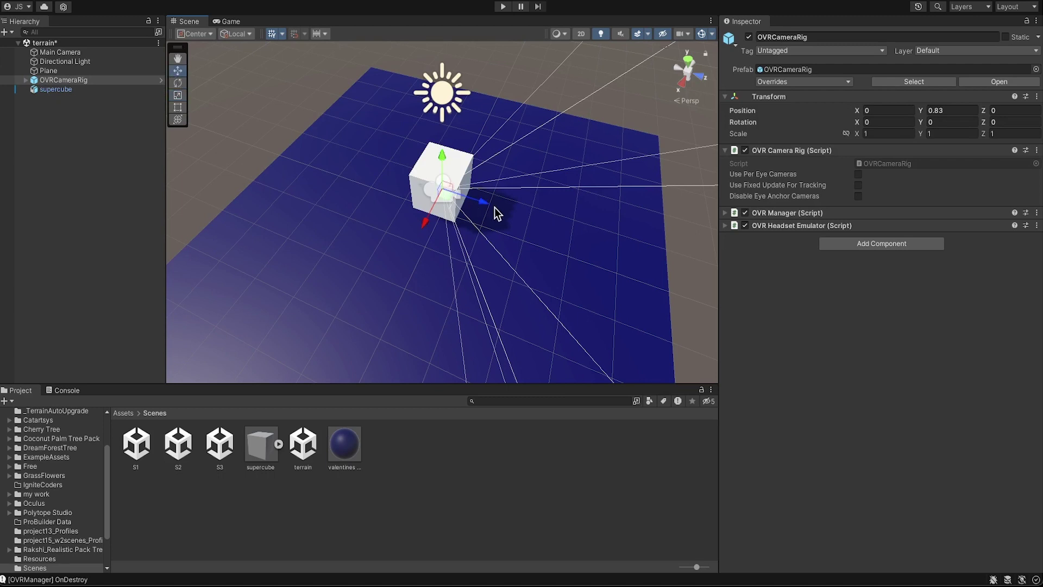
pyautogui.moveTo(485, 200); pyautogui.dragTo(377, 182)
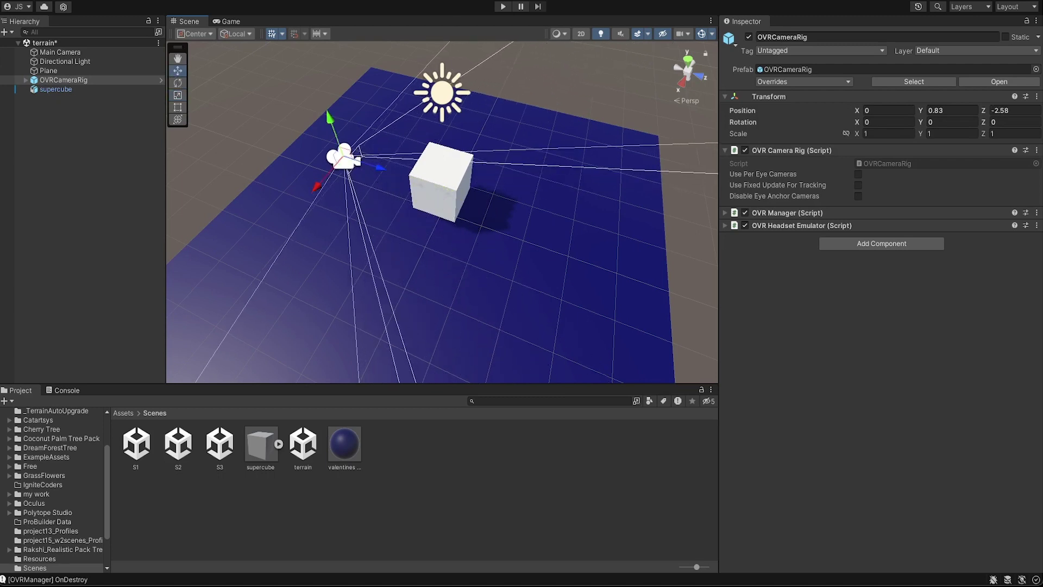
pyautogui.click(222, 21)
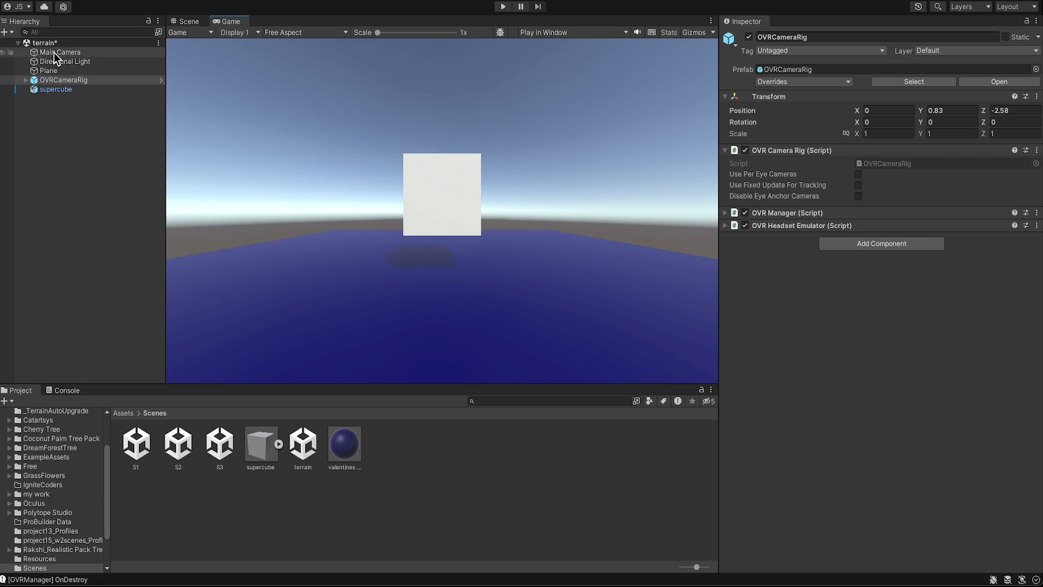
# - Rotate supercube 21.492° about its Y axis with the Rotate tool
pyautogui.click(57, 89)
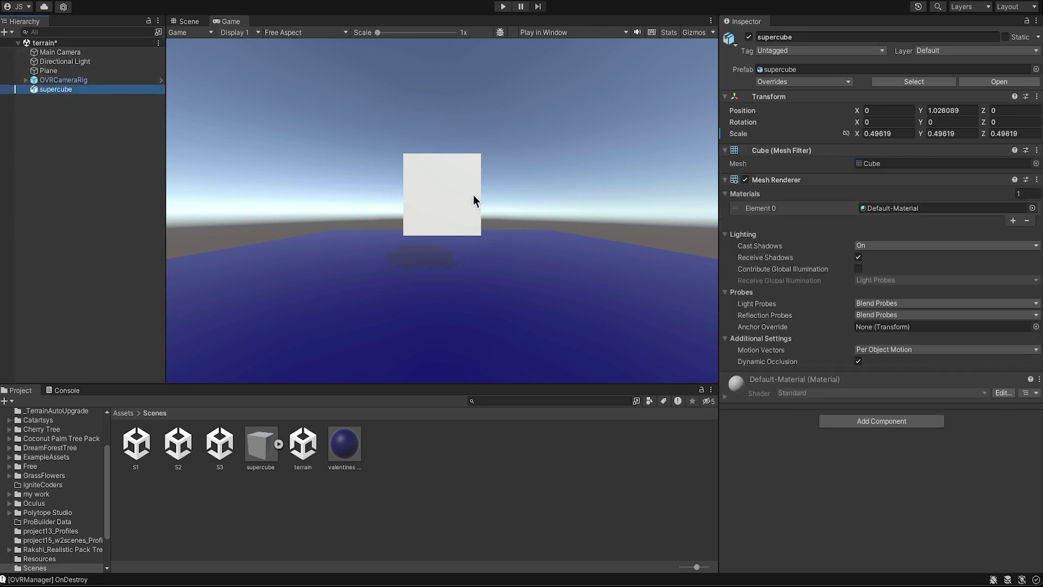
pyautogui.click(189, 22)
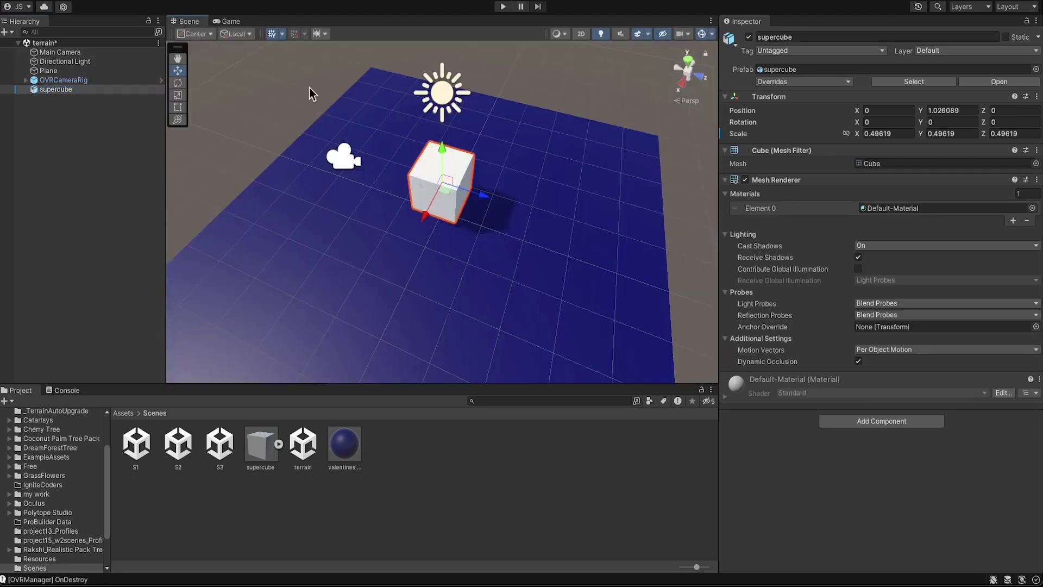
pyautogui.click(452, 201)
pyautogui.click(463, 163)
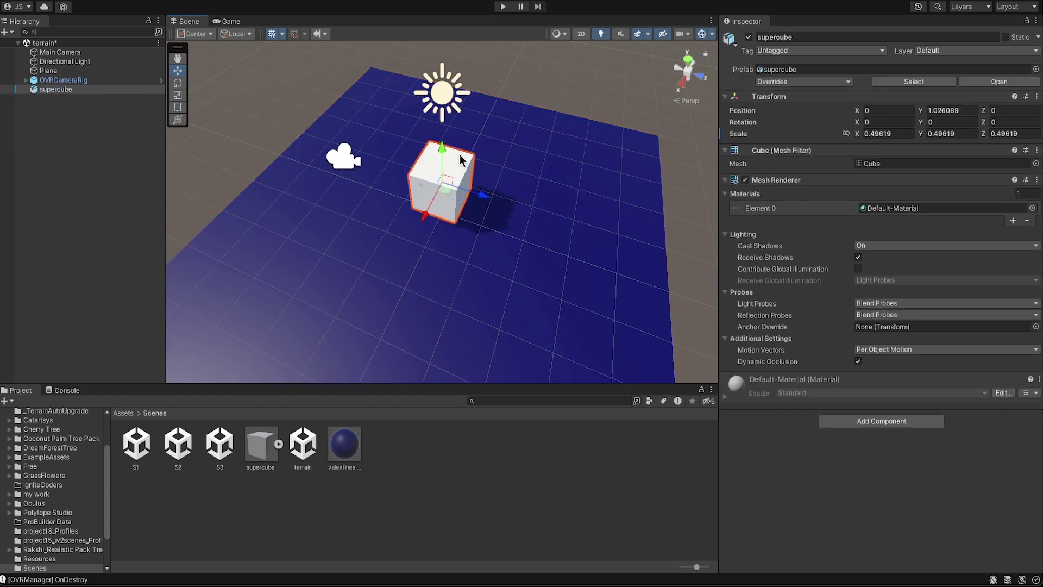
pyautogui.click(178, 83)
pyautogui.moveTo(476, 213); pyautogui.dragTo(456, 214)
pyautogui.click(225, 21)
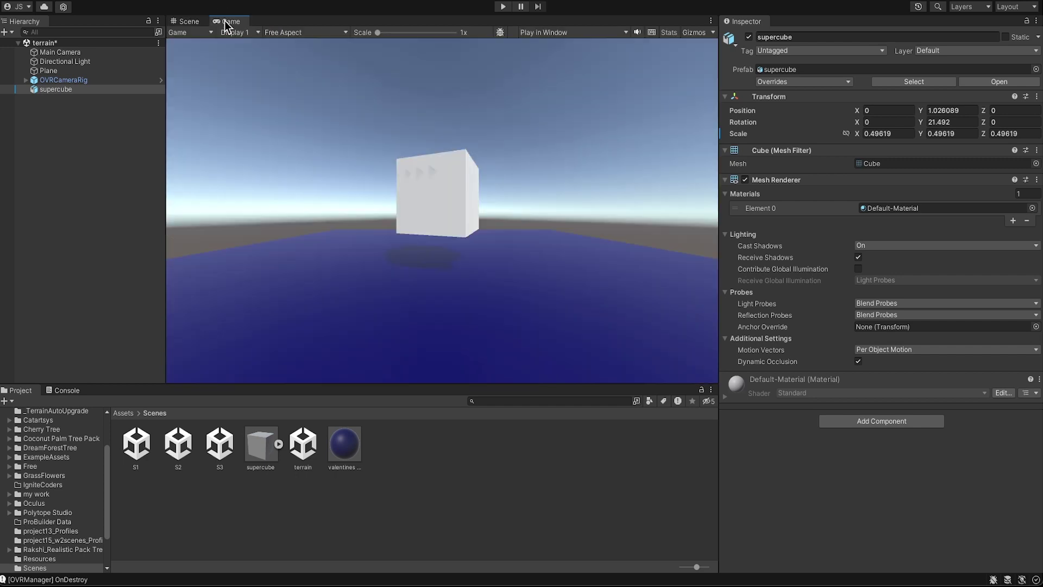
# - Run the scene briefly in Play mode from the Game view, then stop
pyautogui.click(184, 23)
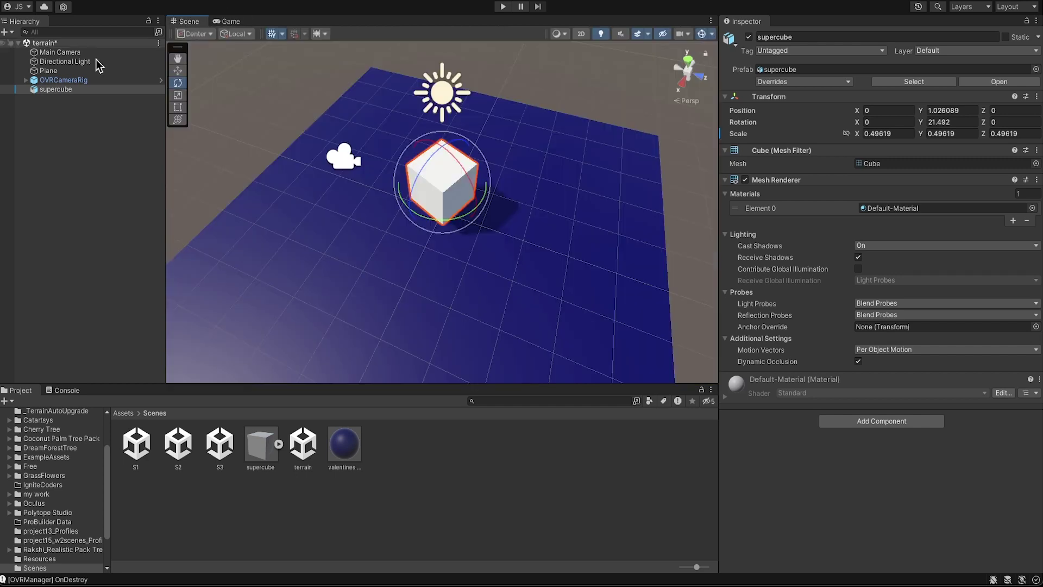
pyautogui.click(233, 22)
pyautogui.click(502, 7)
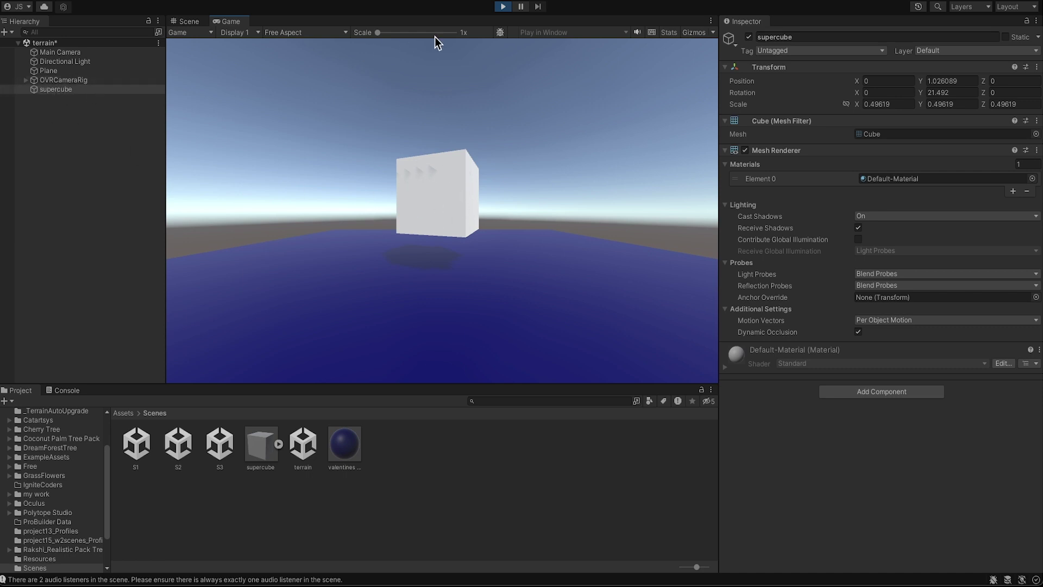
pyautogui.click(510, 7)
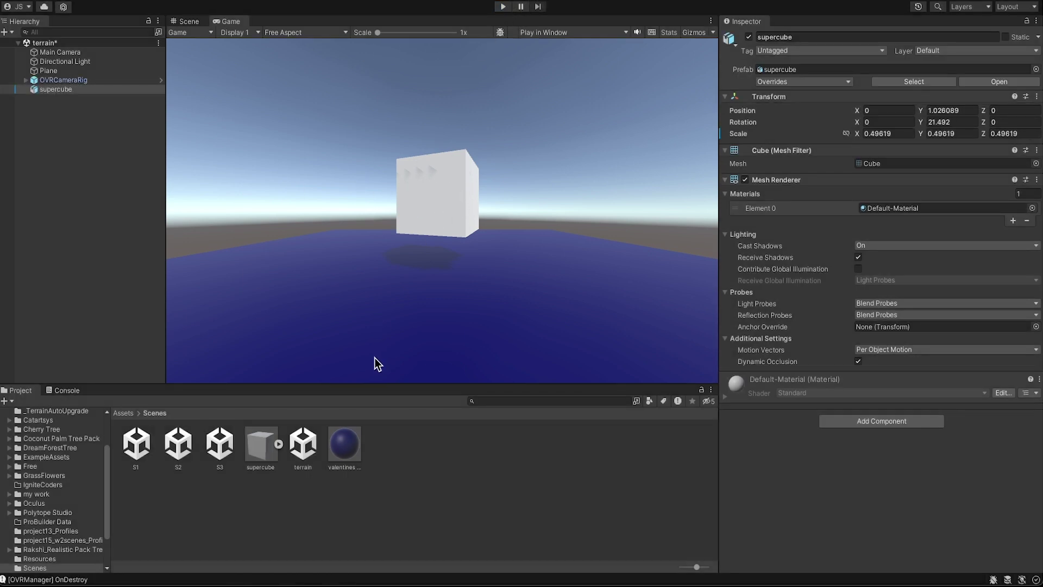
# - Tick Loop Time for the CINEMA_4D_Main clip in supercube's Animation import tab and apply
pyautogui.click(257, 452)
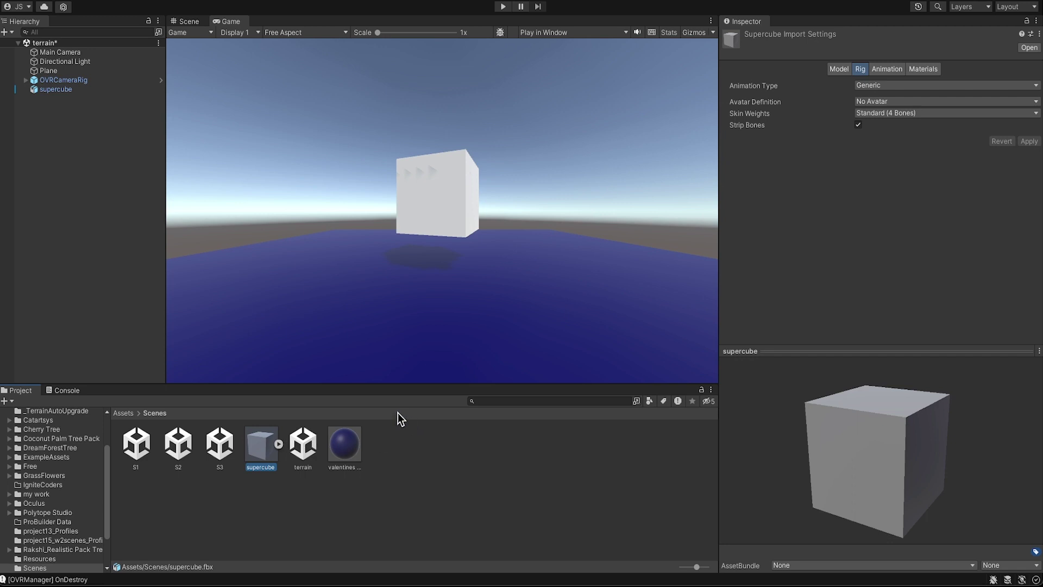
pyautogui.click(279, 445)
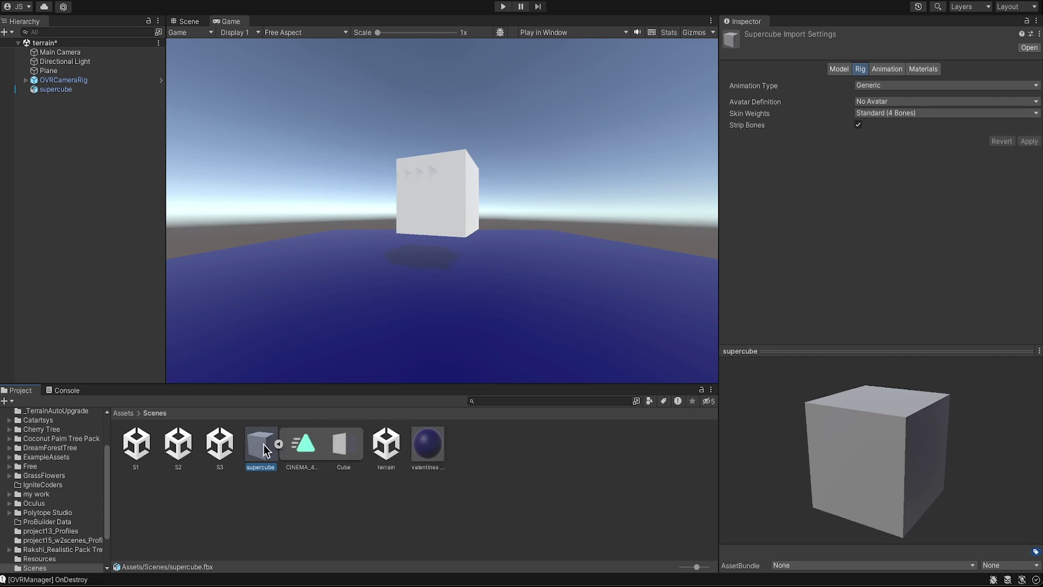
pyautogui.click(889, 69)
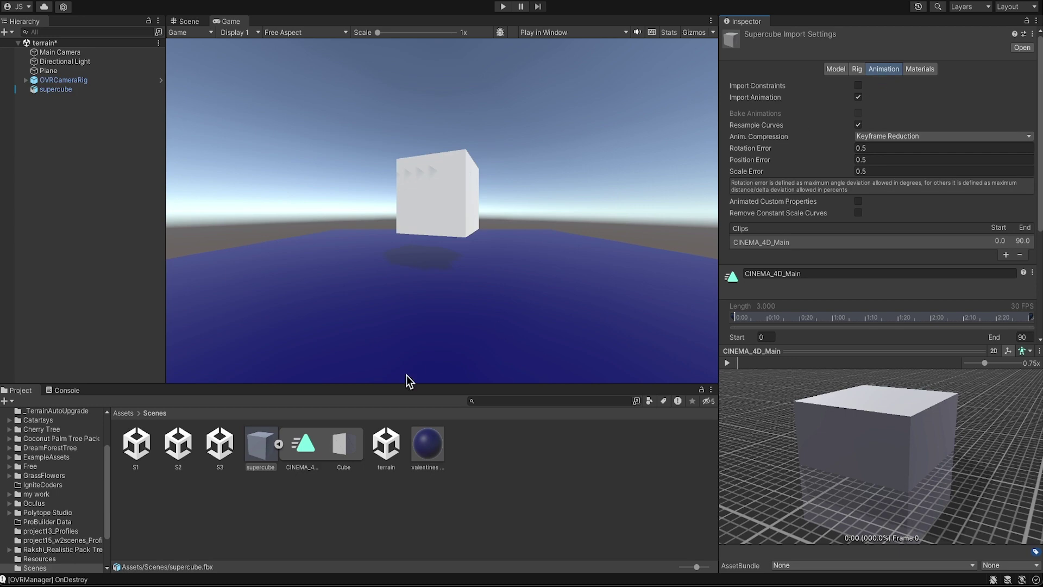
pyautogui.click(836, 71)
pyautogui.click(857, 70)
pyautogui.click(882, 71)
pyautogui.scroll(-5, 791, 223)
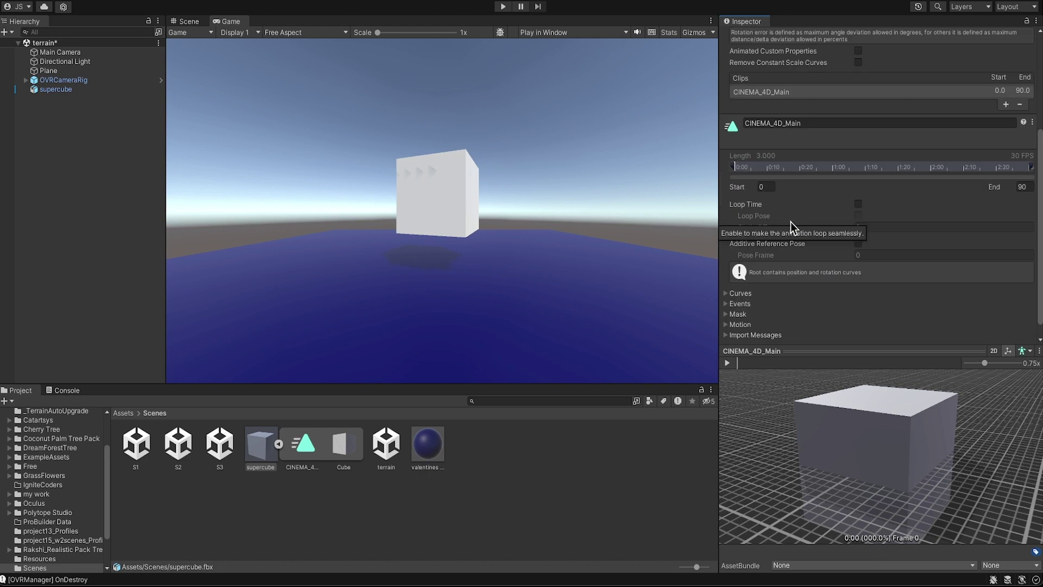
pyautogui.scroll(1, 792, 218)
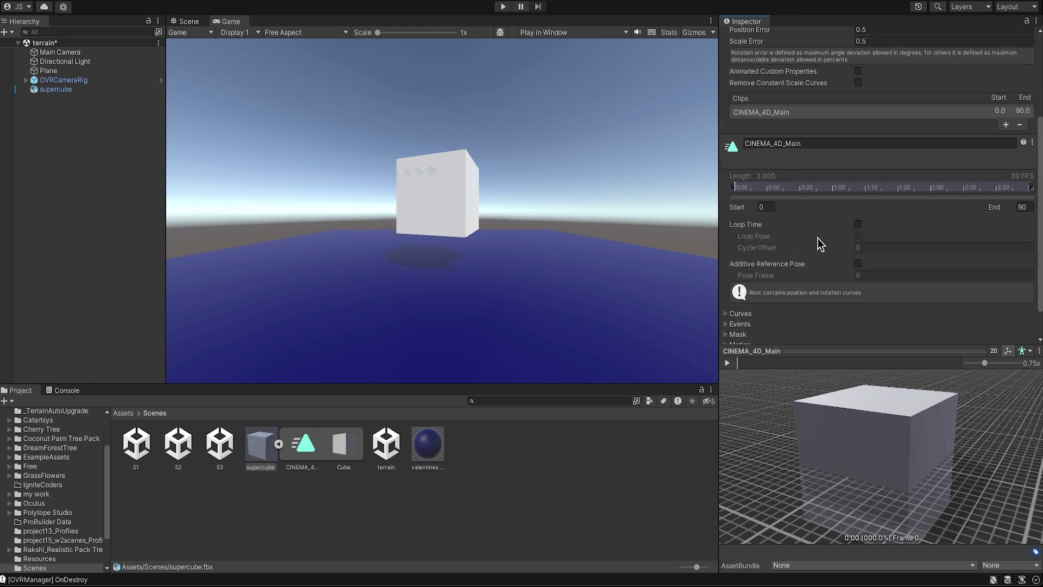
pyautogui.click(857, 225)
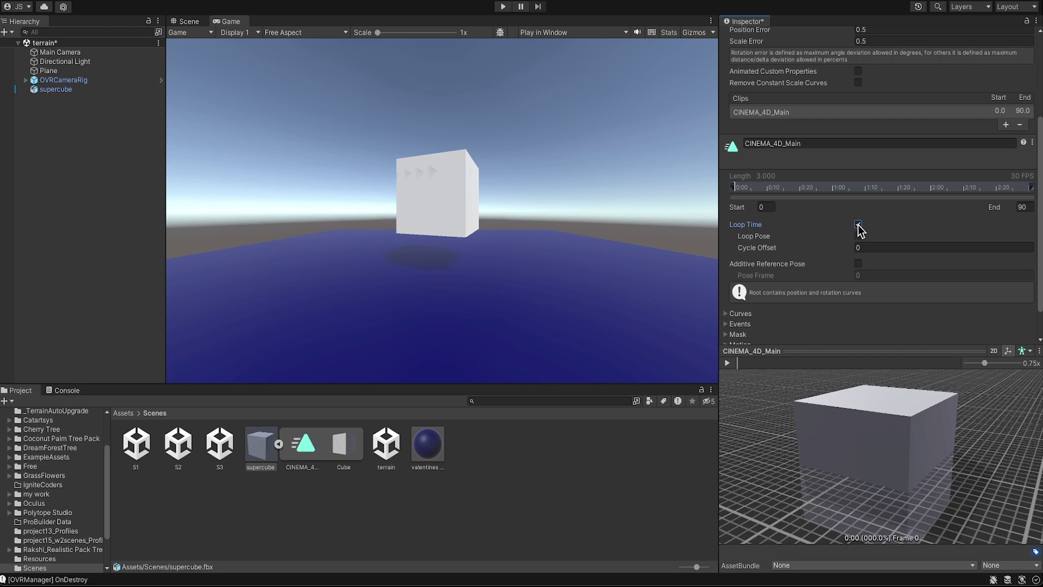
pyautogui.scroll(-3, 806, 246)
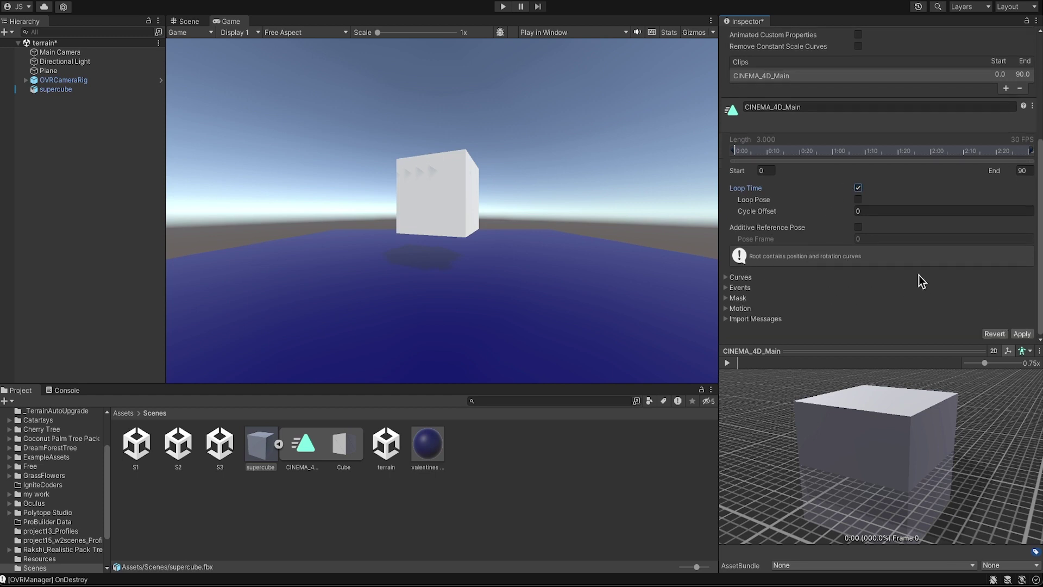
pyautogui.click(1023, 333)
# - Drop the CINEMA_4D_Main clip onto supercube, select the new supercube 1 controller, and save the scene
pyautogui.click(308, 445)
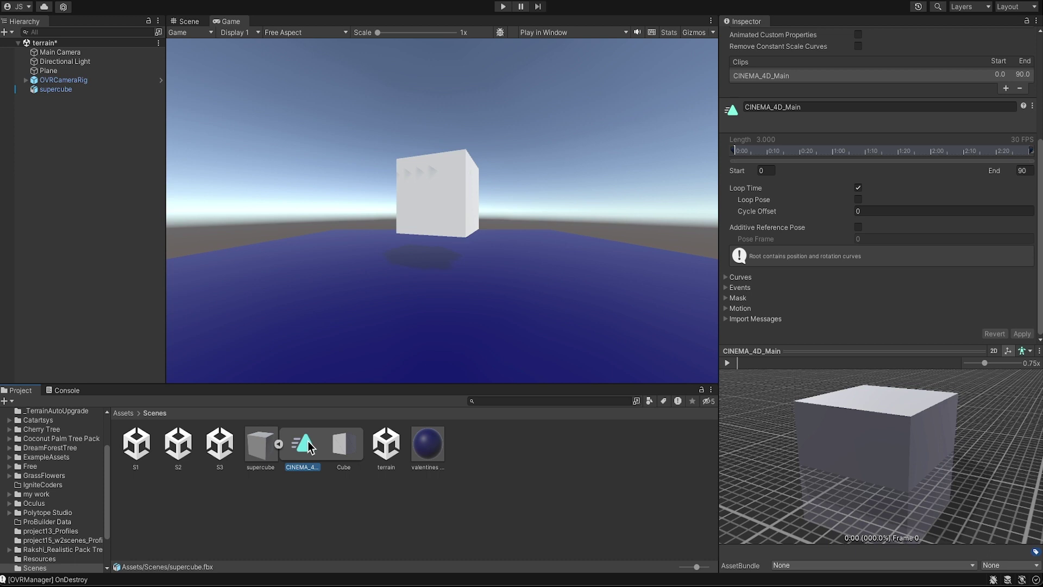
pyautogui.moveTo(308, 442); pyautogui.dragTo(39, 95)
pyautogui.moveTo(39, 96); pyautogui.dragTo(39, 95)
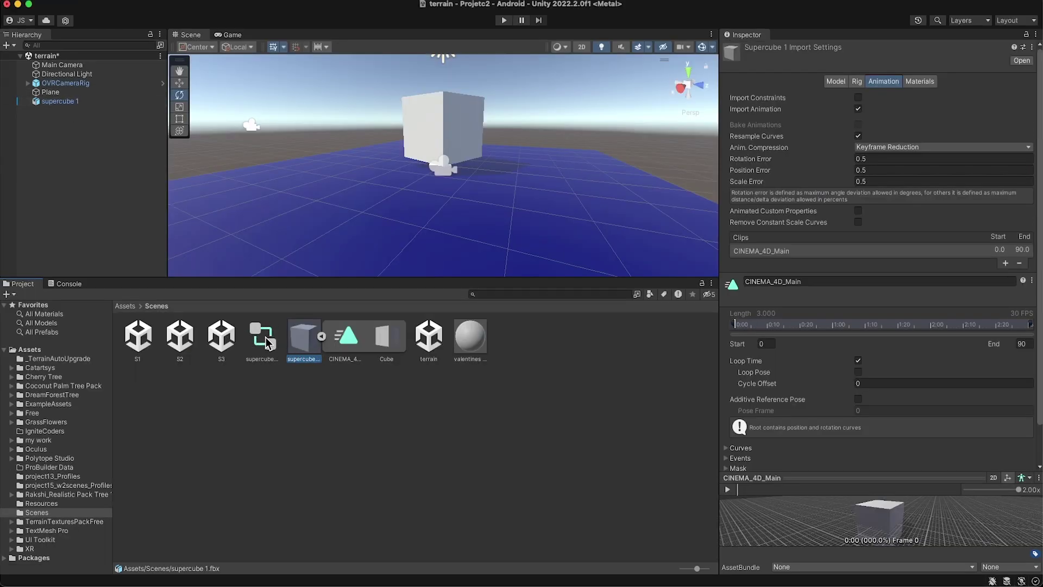
pyautogui.click(262, 339)
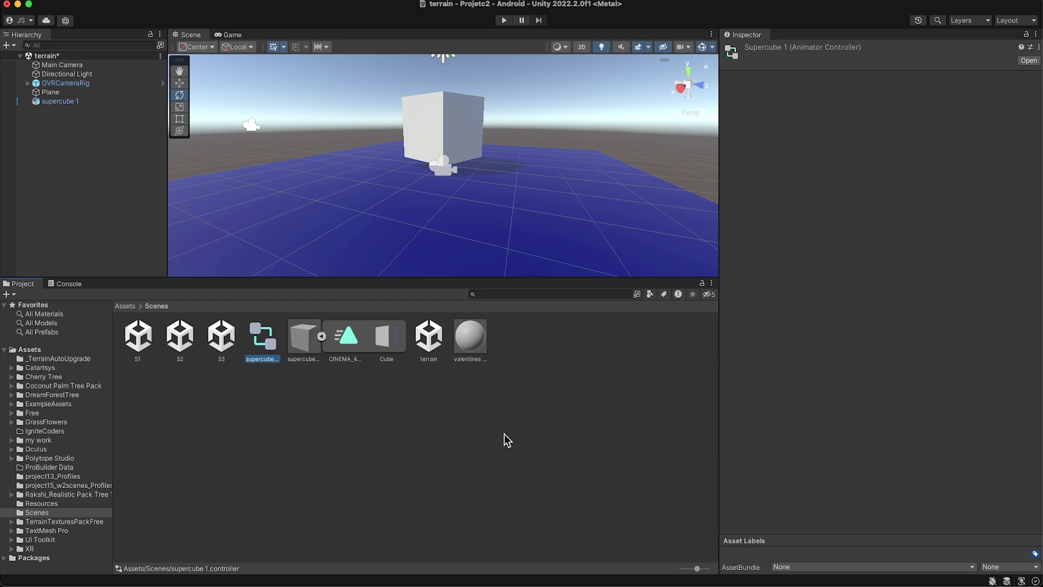
pyautogui.press('super+s')
# - Select OVRCameraRig and raise it to Y 1.26 with the Move tool
pyautogui.click(224, 35)
pyautogui.click(190, 34)
pyautogui.click(53, 76)
pyautogui.click(60, 83)
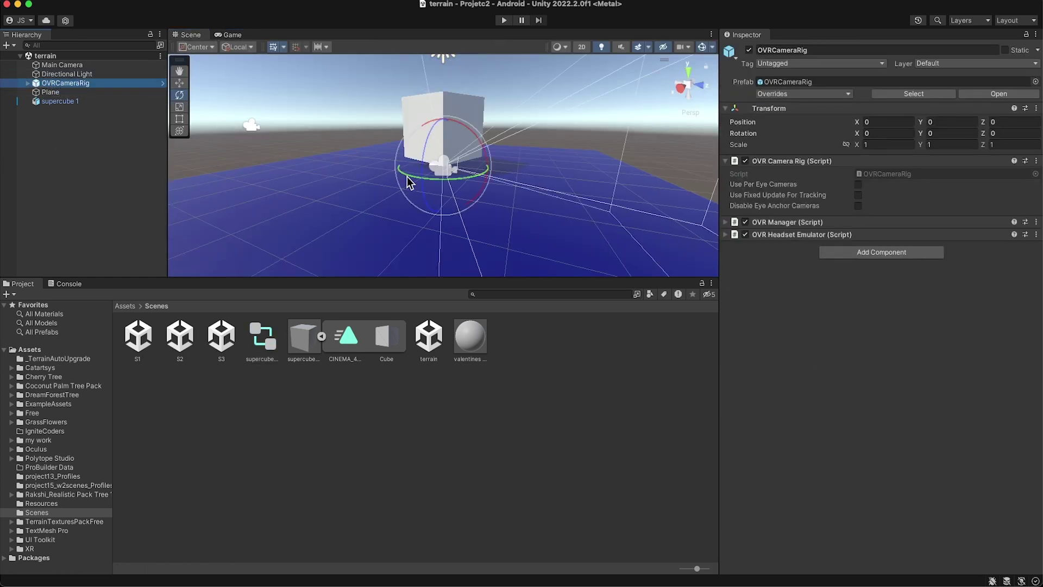
pyautogui.click(179, 107)
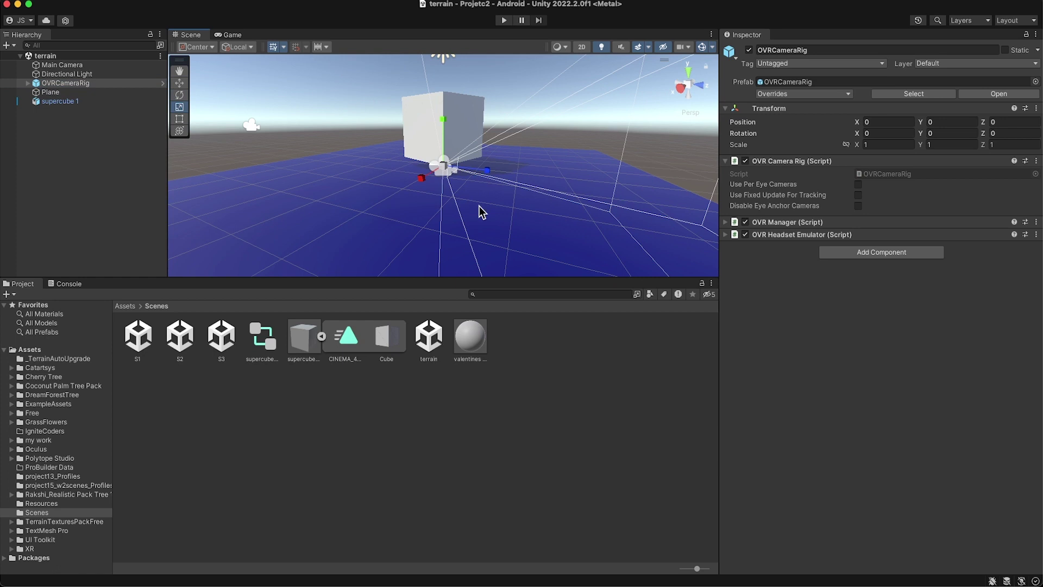
pyautogui.click(180, 83)
pyautogui.moveTo(444, 121); pyautogui.dragTo(444, 76)
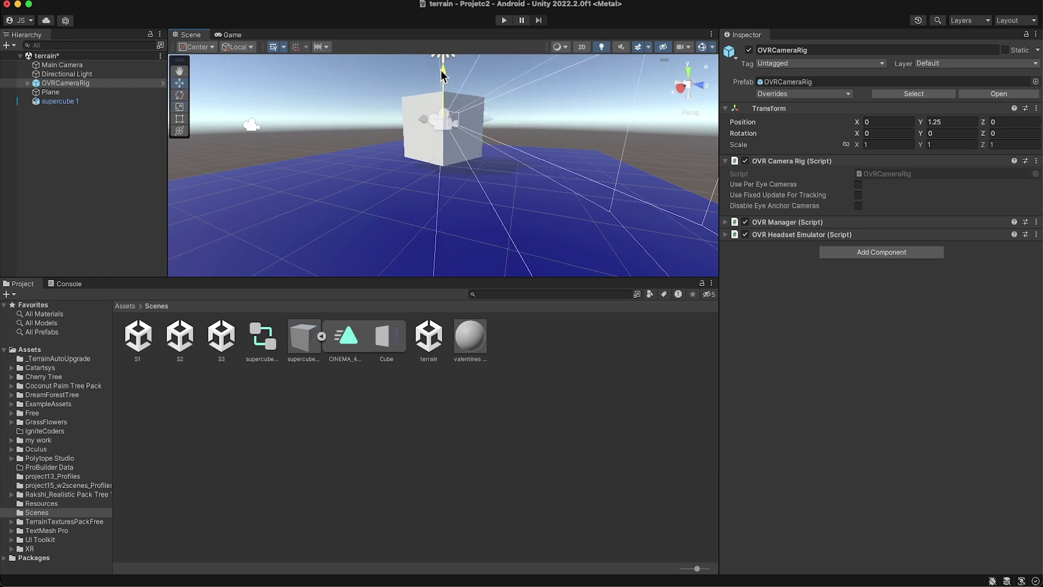
# - Place the camera rig at Z -4.34 and check the cube's framing in the Game view
pyautogui.moveTo(475, 127); pyautogui.dragTo(414, 190)
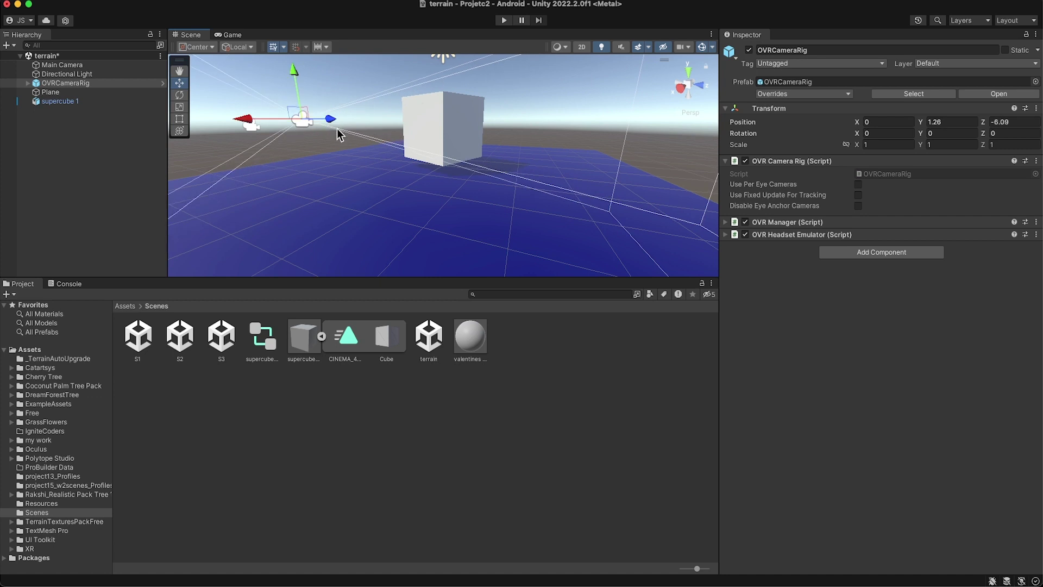
pyautogui.scroll(-3, 438, 174)
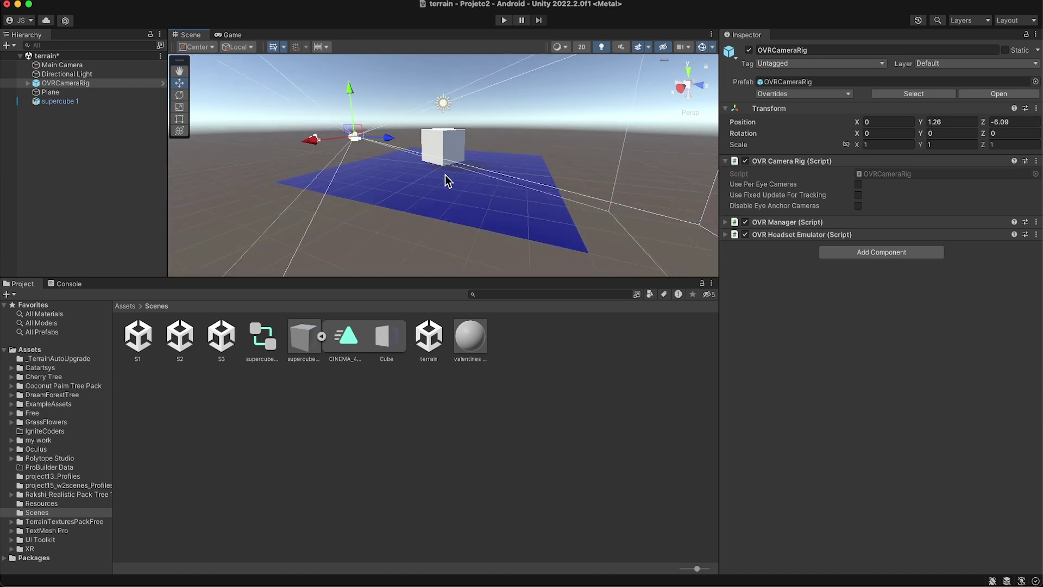
pyautogui.keyDown('alt'); pyautogui.moveTo(444, 179); pyautogui.dragTo(451, 266); pyautogui.keyUp('alt')
pyautogui.moveTo(360, 144); pyautogui.dragTo(628, 168)
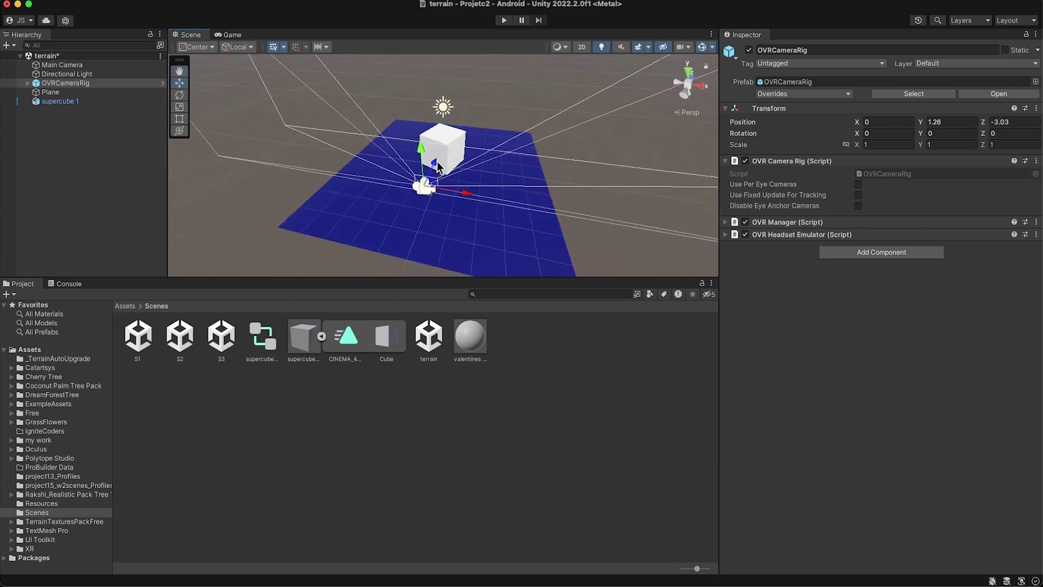
pyautogui.moveTo(438, 167); pyautogui.dragTo(419, 192)
pyautogui.click(228, 35)
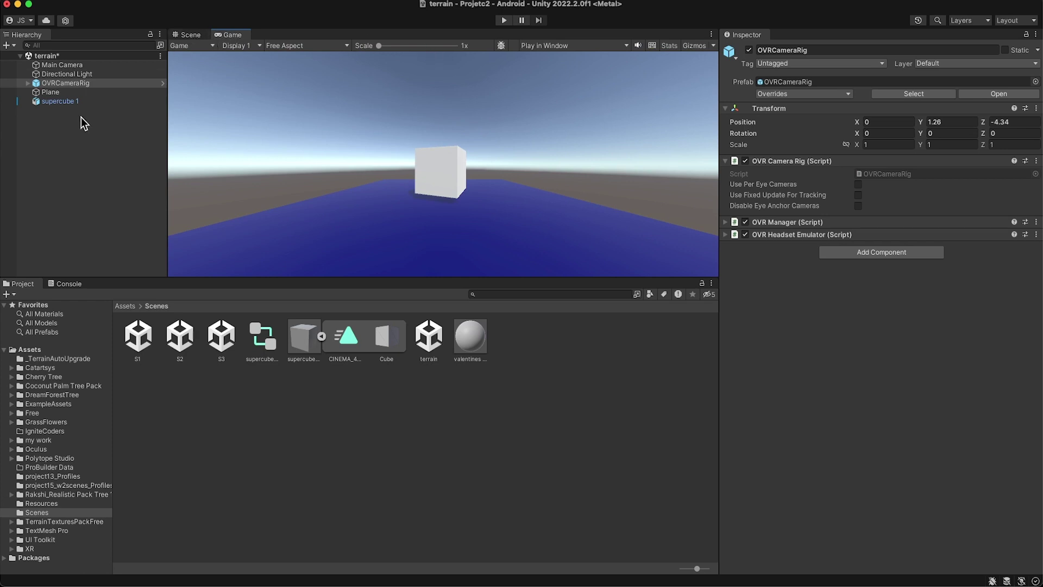
# - Start Play mode and enlarge the Game view to watch the supercube rotate
pyautogui.click(503, 20)
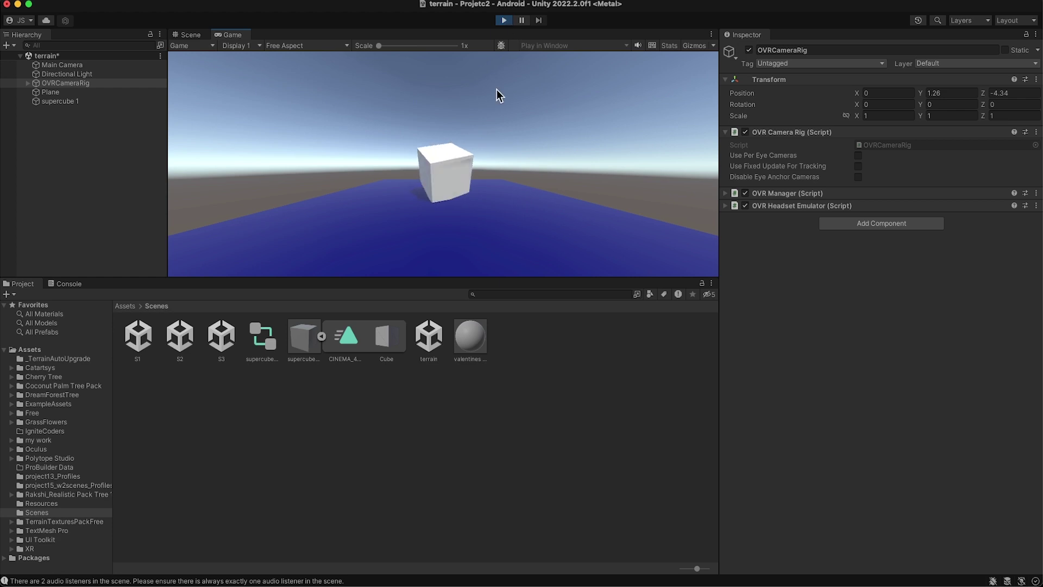
pyautogui.moveTo(491, 278); pyautogui.dragTo(494, 474)
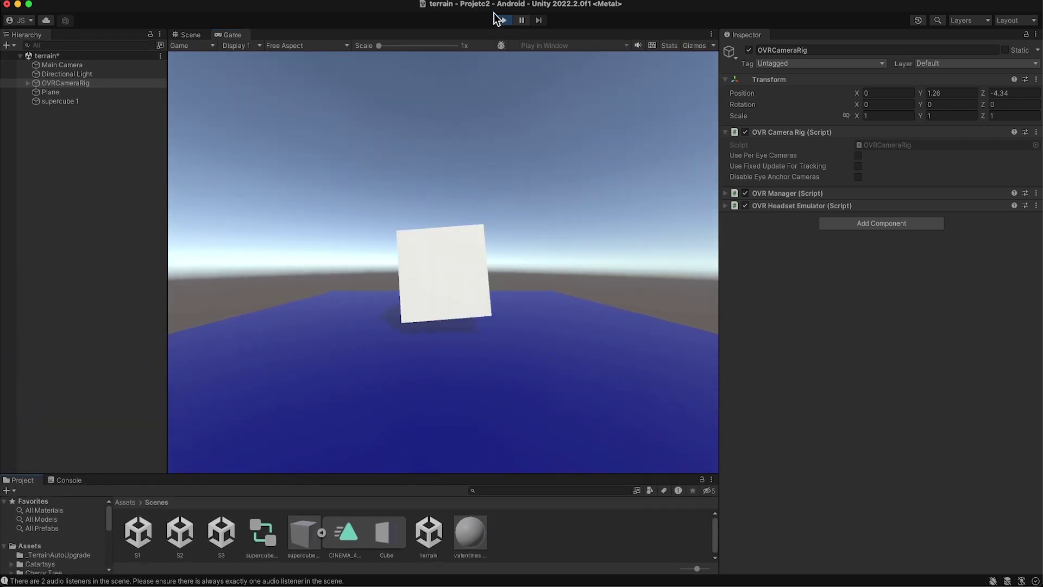